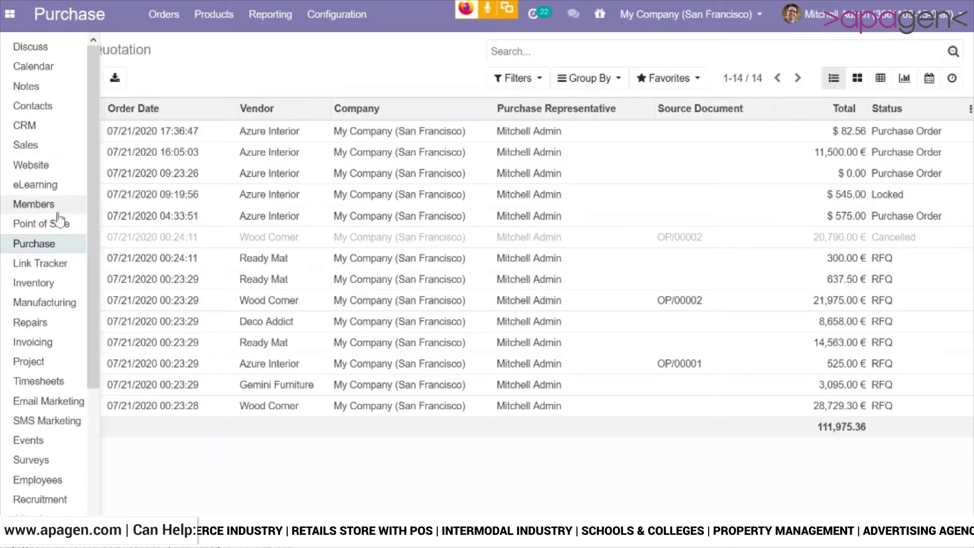
# Step: Open the LED Lamp product from the Purchase product catalogue for editing
pyautogui.click(220, 21)
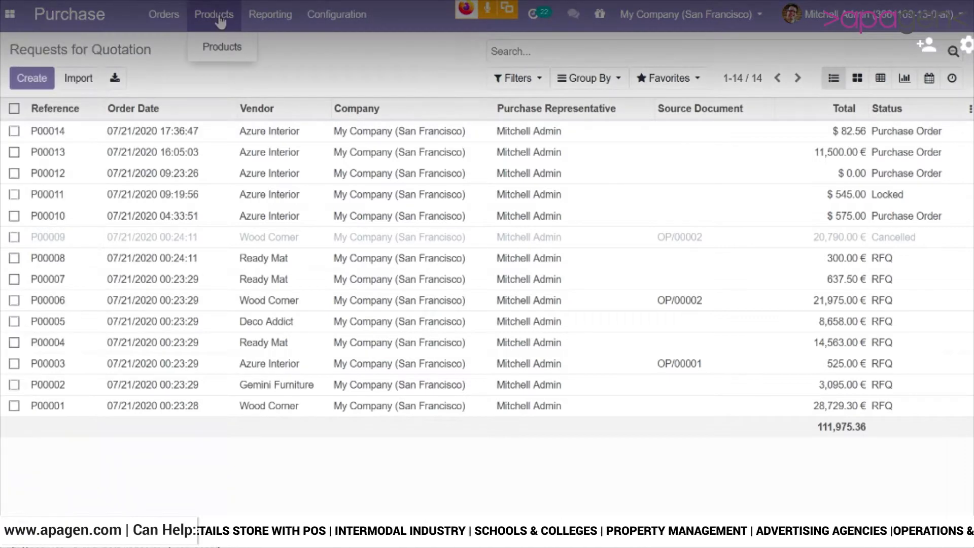
pyautogui.click(232, 58)
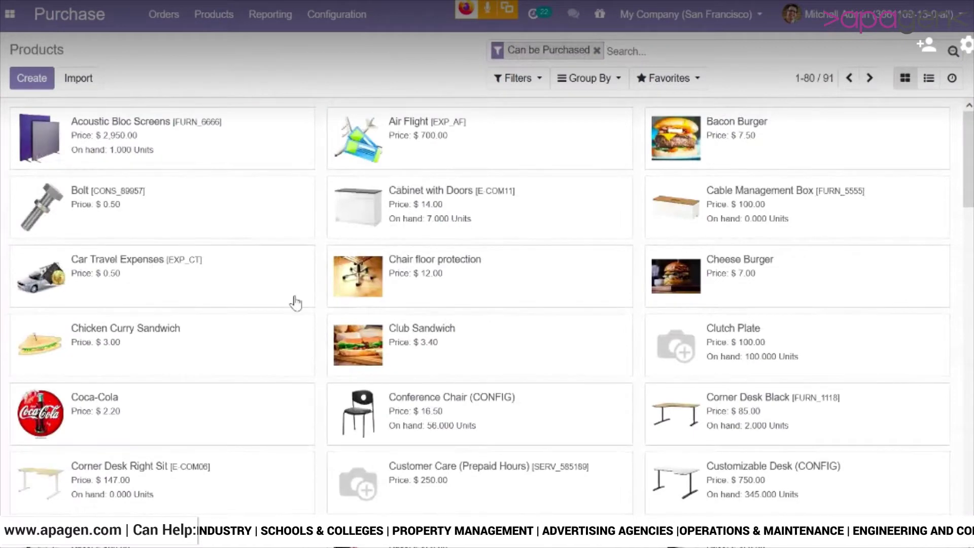
pyautogui.scroll(-5, 405, 383)
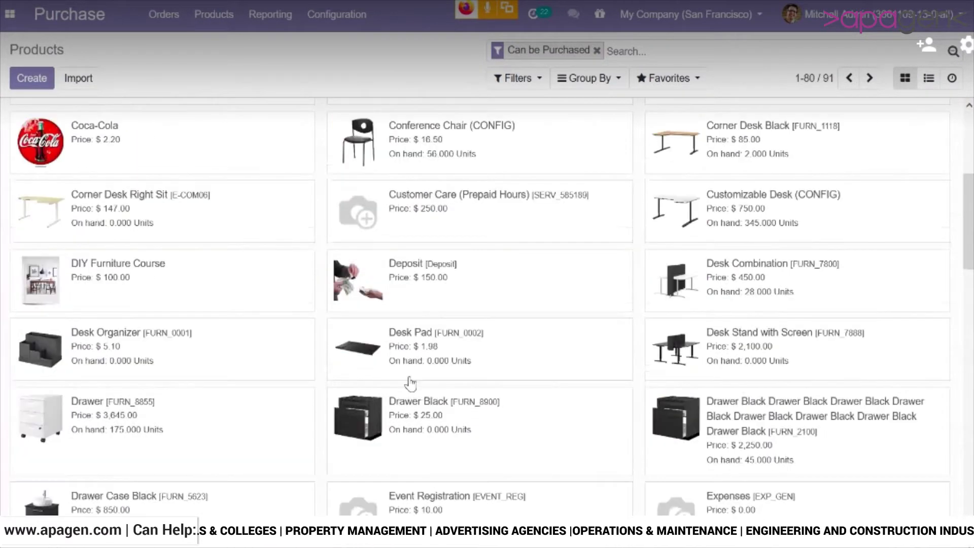
pyautogui.scroll(-6, 410, 383)
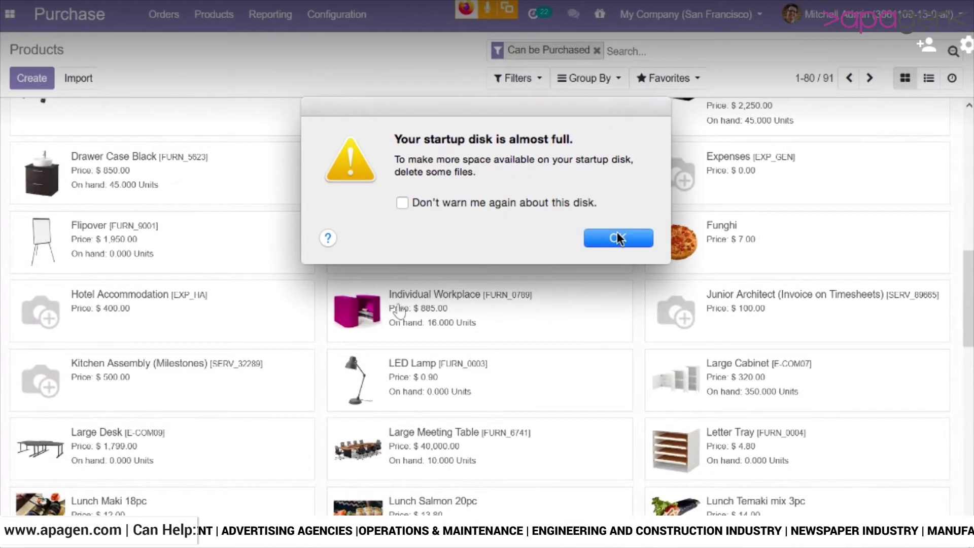
pyautogui.click(618, 238)
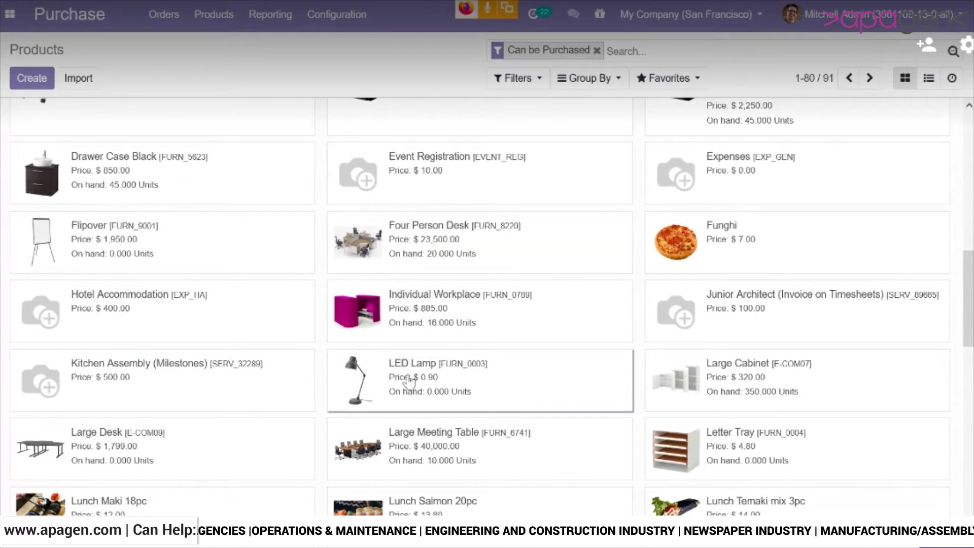
pyautogui.click(410, 380)
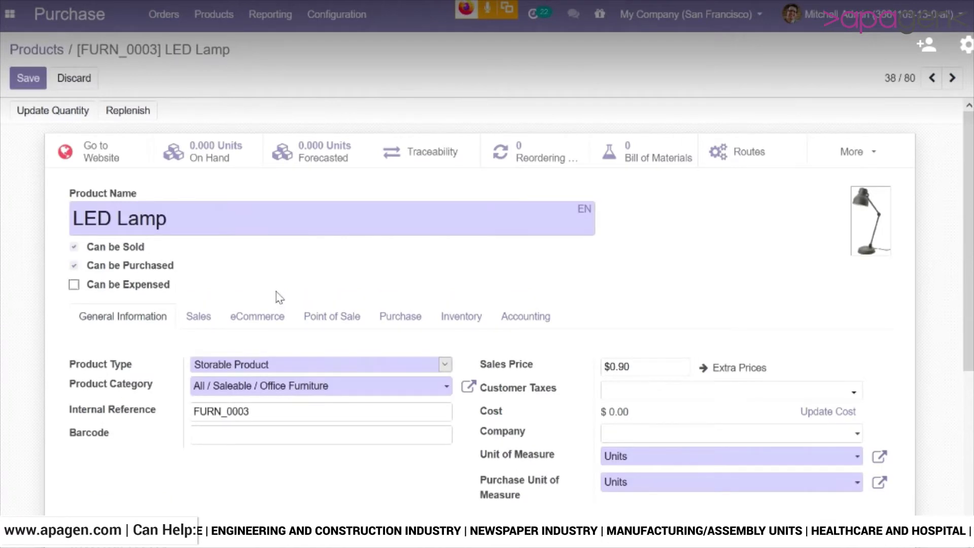
# Step: Bring up the LED Lamp's inventory settings and locate the Packaging section
pyautogui.scroll(-4, 278, 297)
pyautogui.scroll(2, 281, 302)
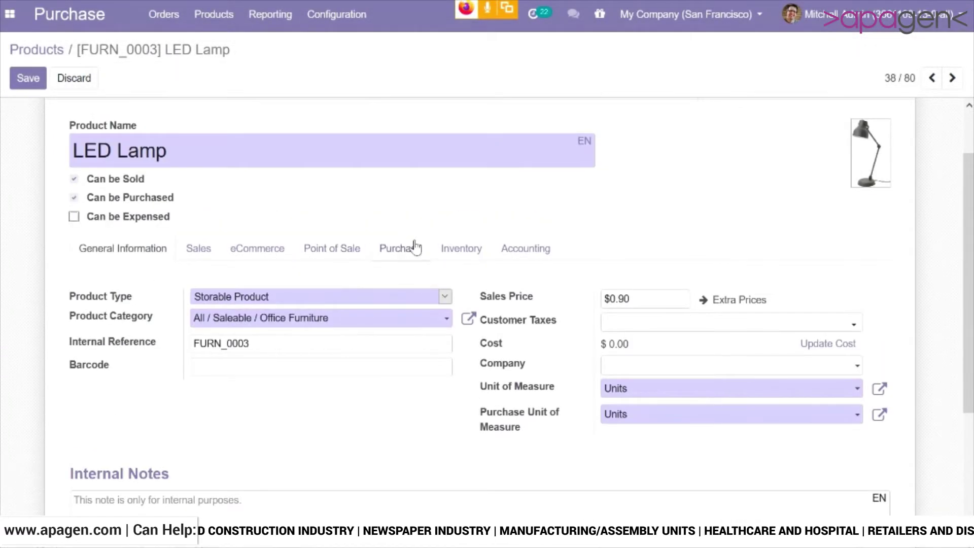
pyautogui.click(412, 248)
pyautogui.click(464, 250)
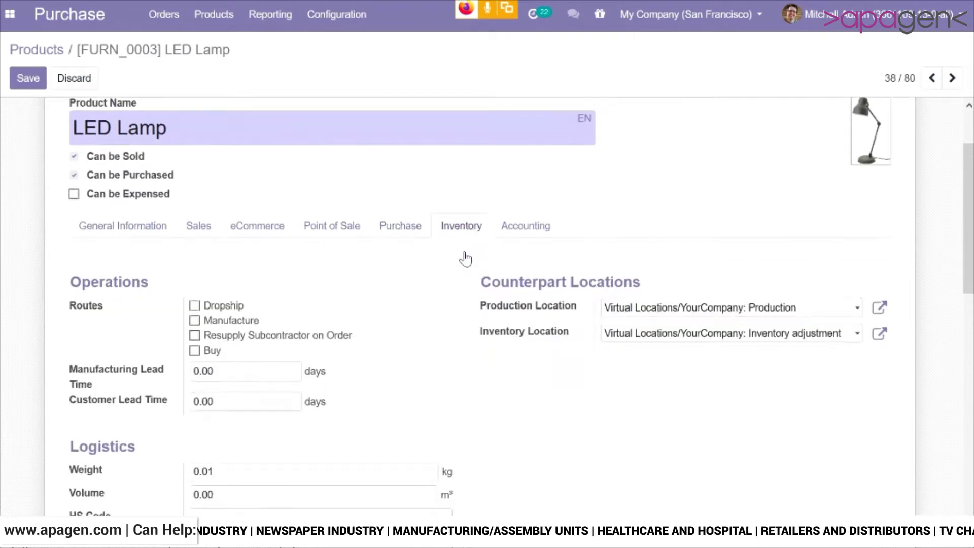
pyautogui.scroll(-3, 464, 257)
pyautogui.scroll(2, 466, 261)
pyautogui.scroll(-5, 463, 259)
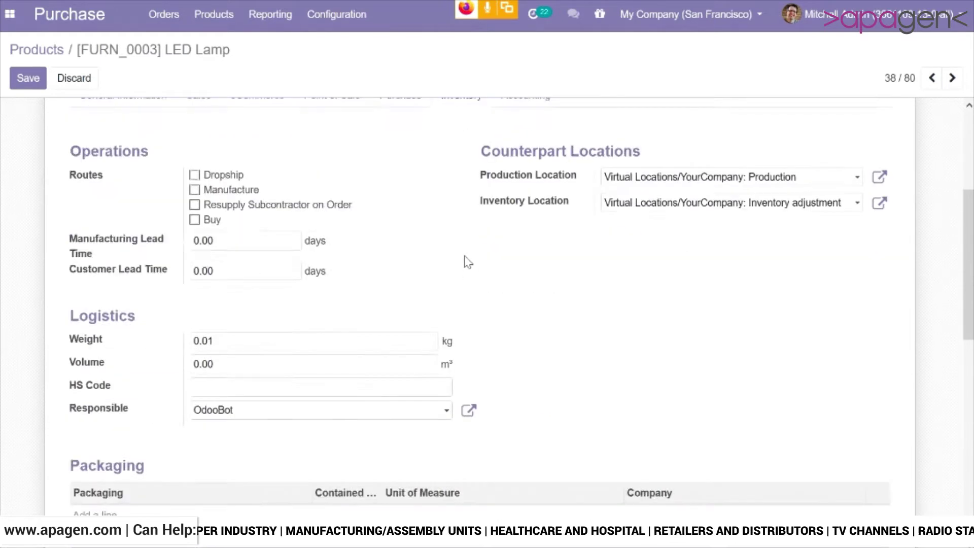
pyautogui.moveTo(69, 279); pyautogui.dragTo(156, 278)
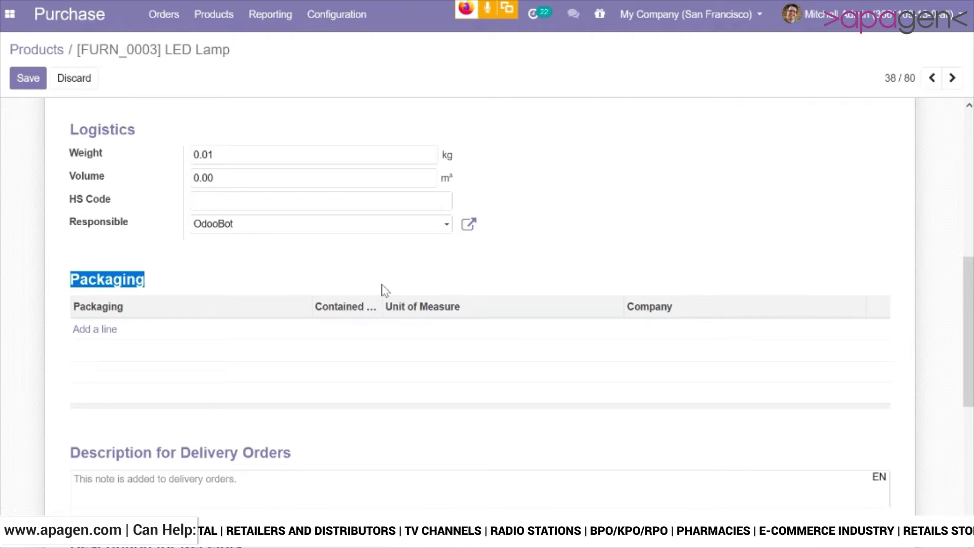
# Step: Add a product packaging named "Pack of 4" with a contained quantity of 4
pyautogui.click(80, 332)
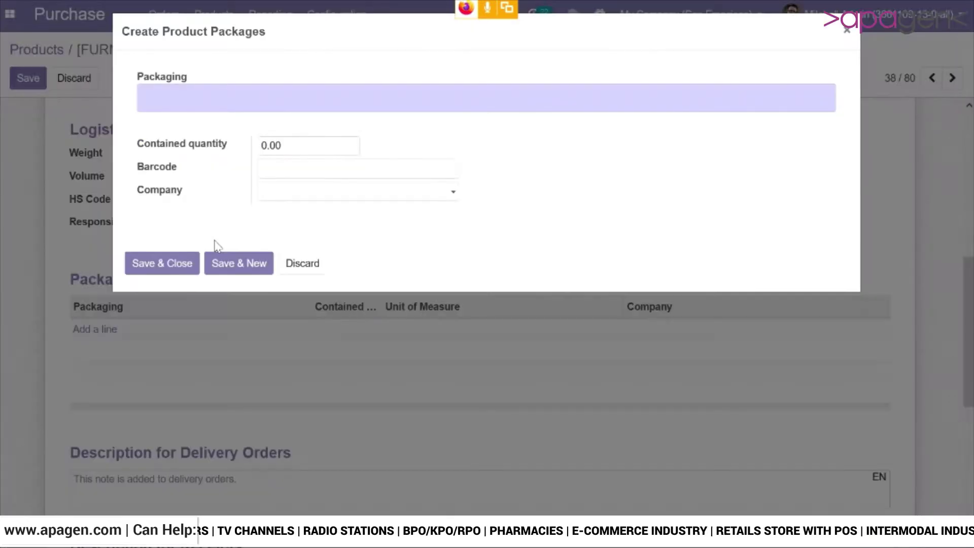
pyautogui.click(257, 95)
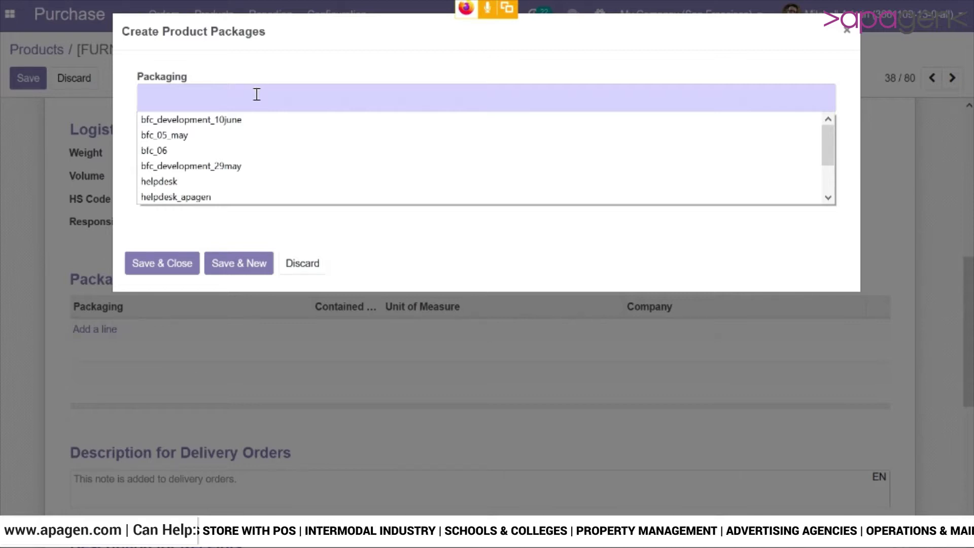
pyautogui.write('pA')
pyautogui.press('BackSpace')
pyautogui.press('BackSpace')
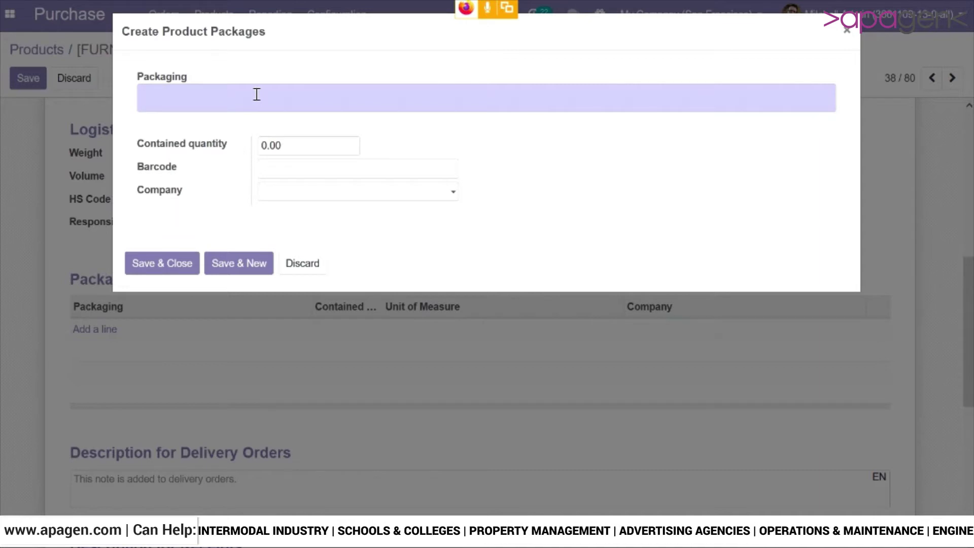
pyautogui.write('Pack o')
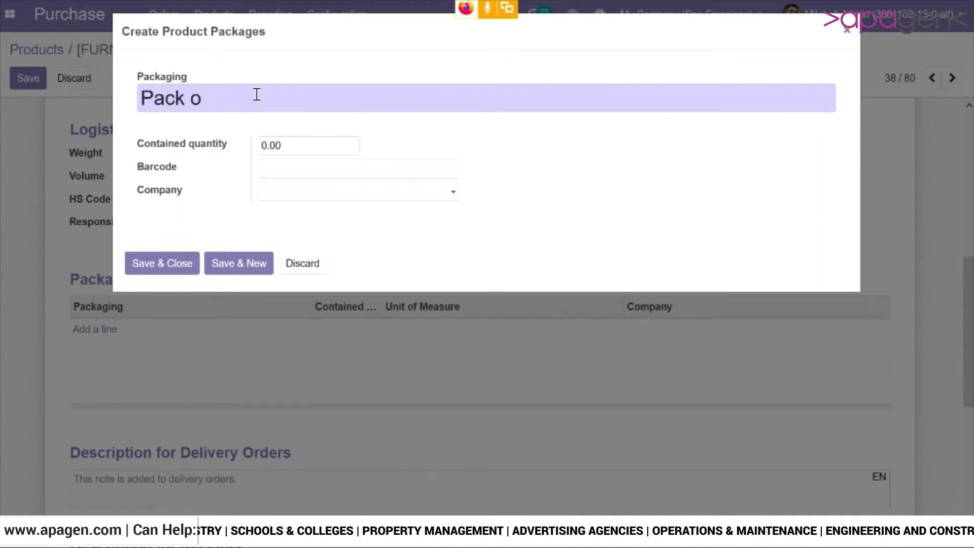
pyautogui.write('f 4')
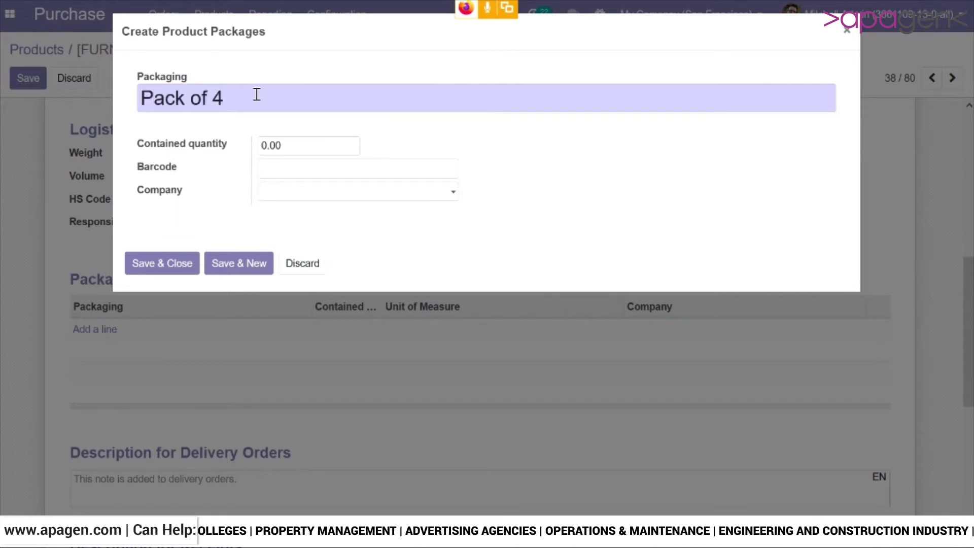
pyautogui.press('Tab')
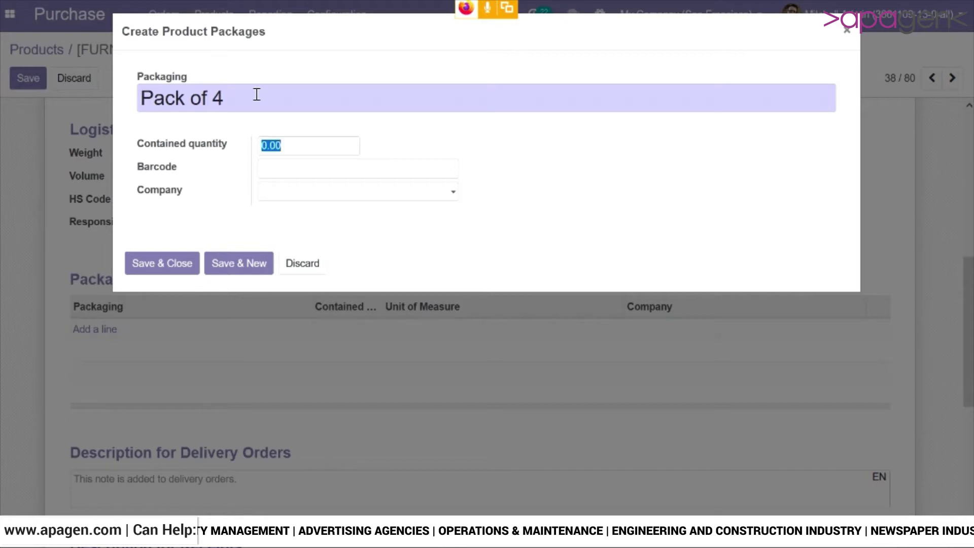
pyautogui.write('4')
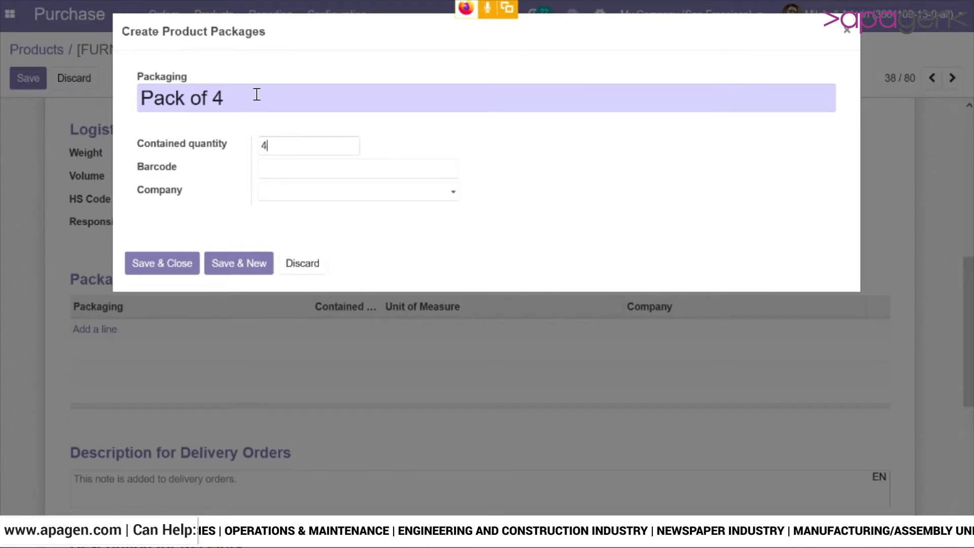
pyautogui.click(180, 265)
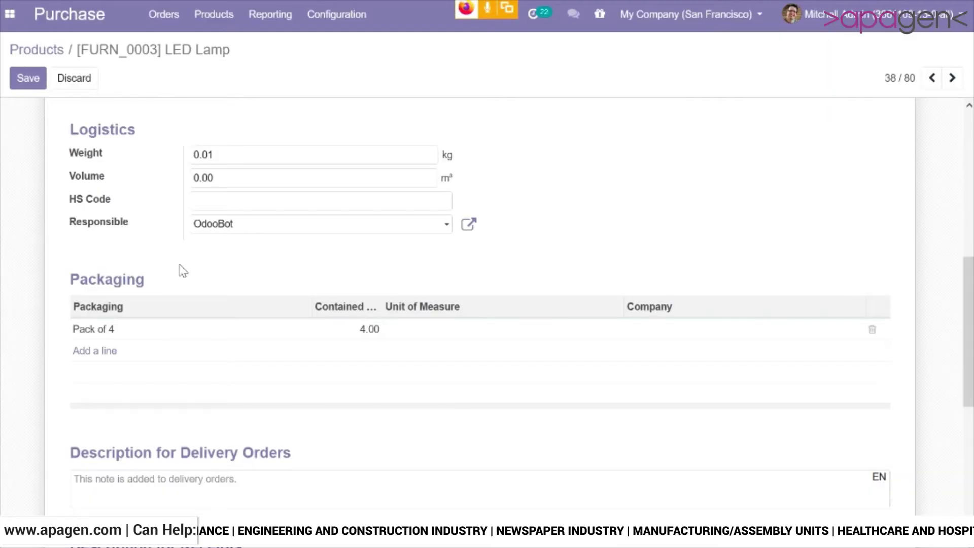
# Step: Add a second product packaging named "Pack of 8" with a contained quantity of 8
pyautogui.click(91, 355)
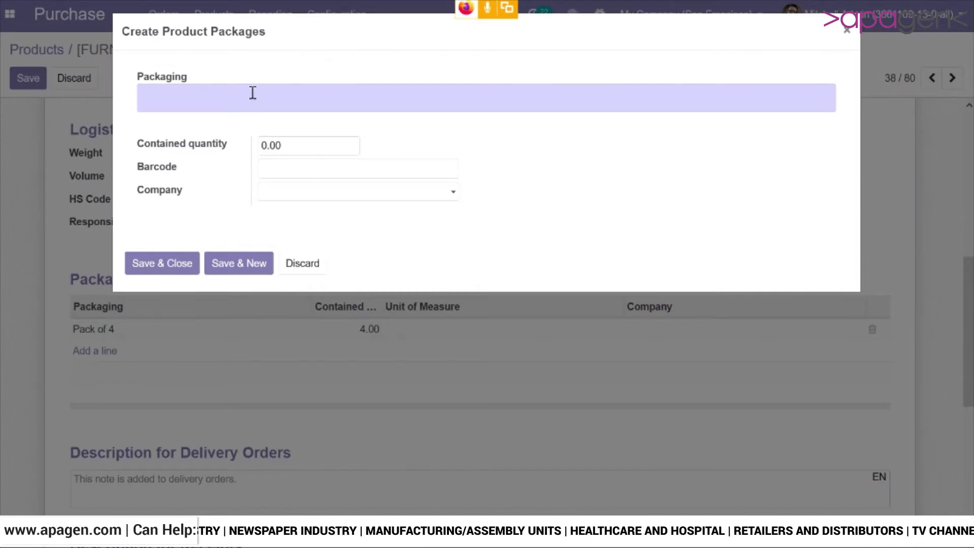
pyautogui.write('Pack ')
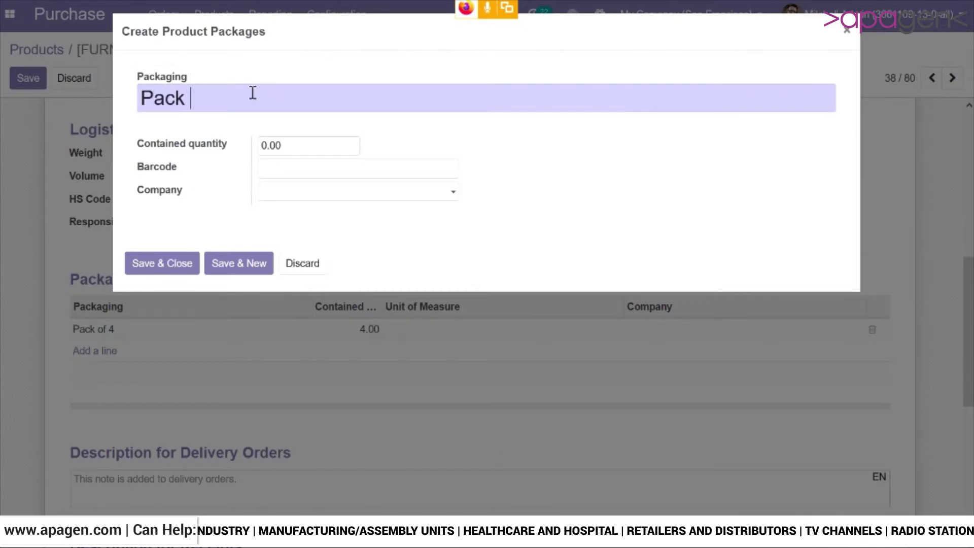
pyautogui.write('of 8')
pyautogui.press('Tab')
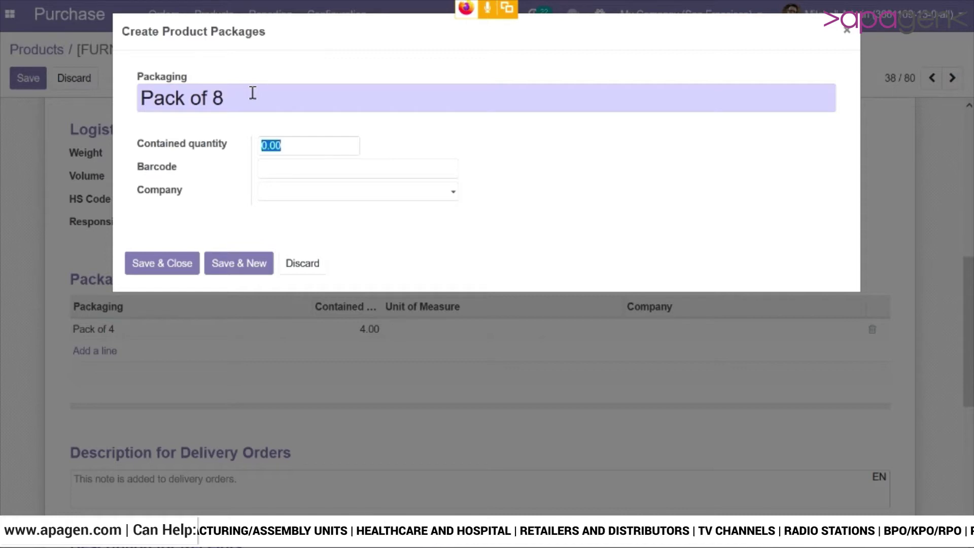
pyautogui.write('8')
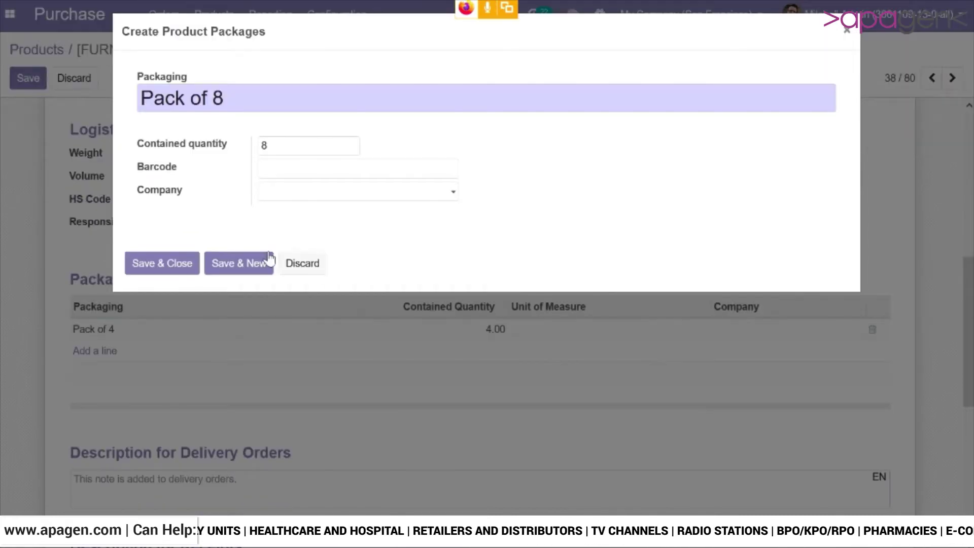
pyautogui.click(179, 261)
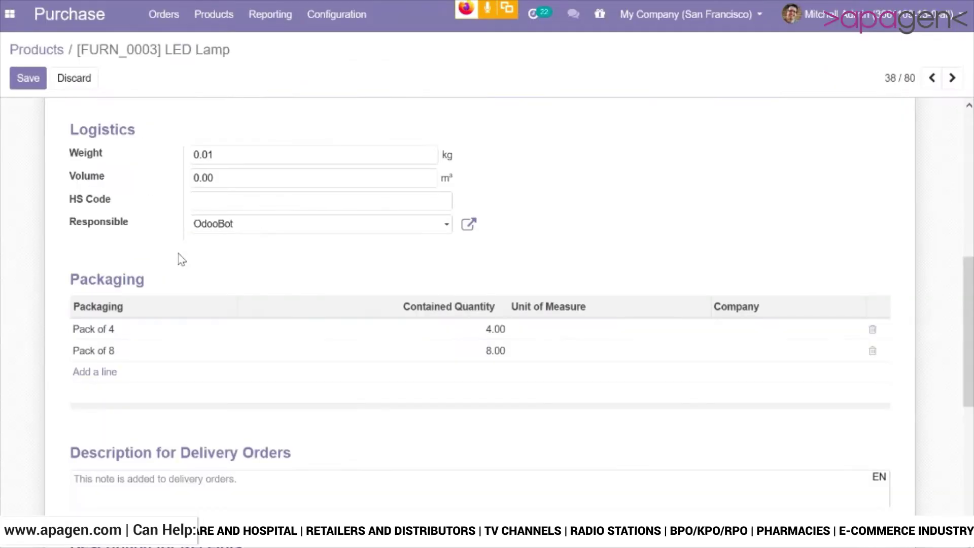
# Step: Save the changes to the LED Lamp product
pyautogui.scroll(10, 203, 258)
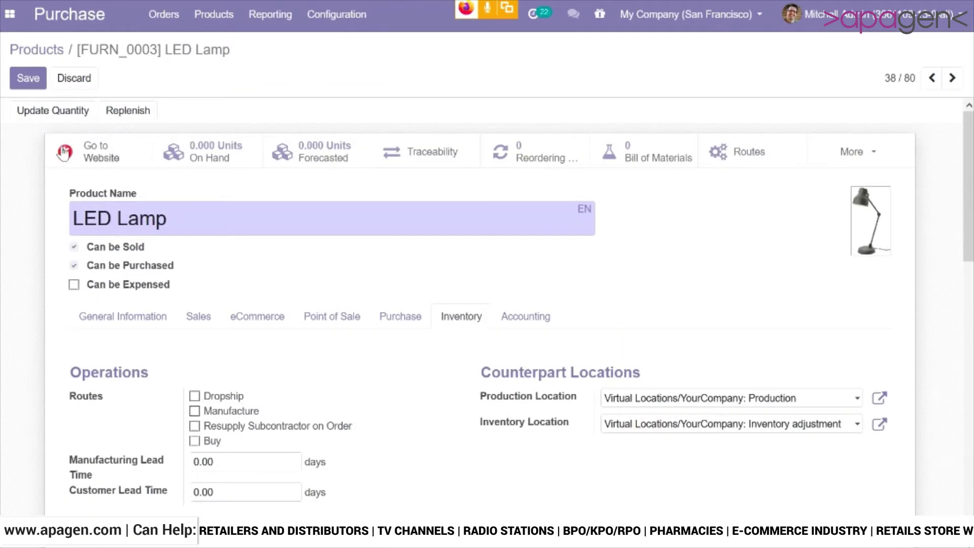
pyautogui.click(30, 80)
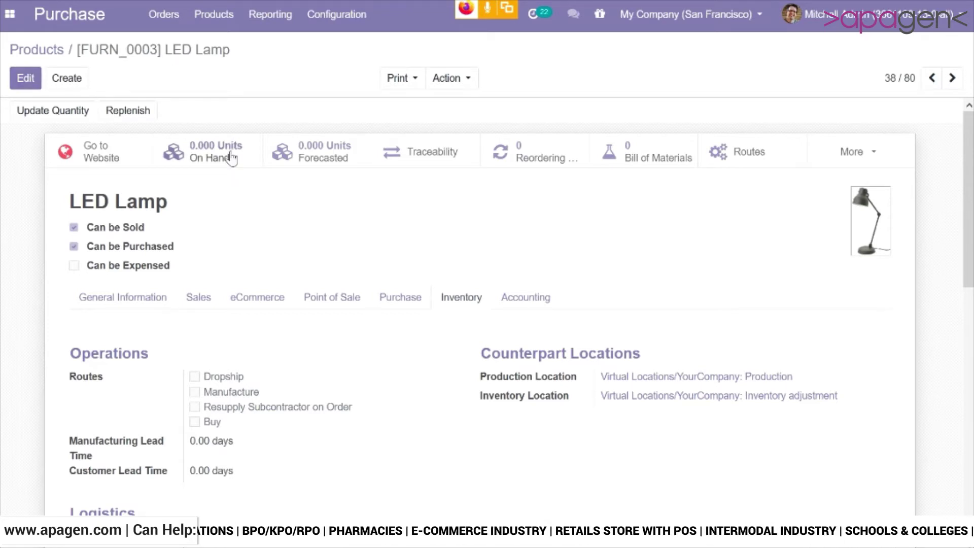
pyautogui.scroll(-1, 283, 250)
pyautogui.scroll(1, 282, 251)
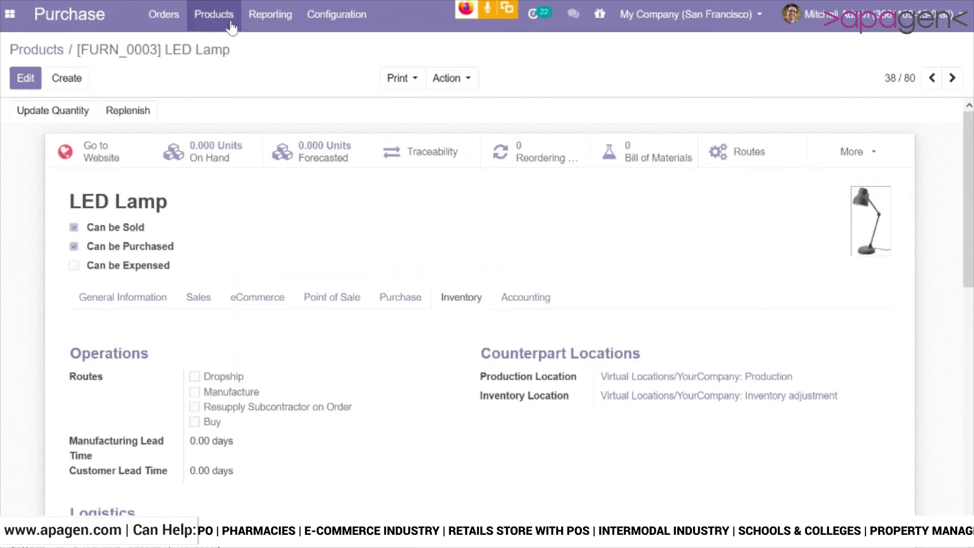
# Step: Start a new request for quotation and examine its fields and product line columns
pyautogui.click(213, 15)
pyautogui.moveTo(147, 21)
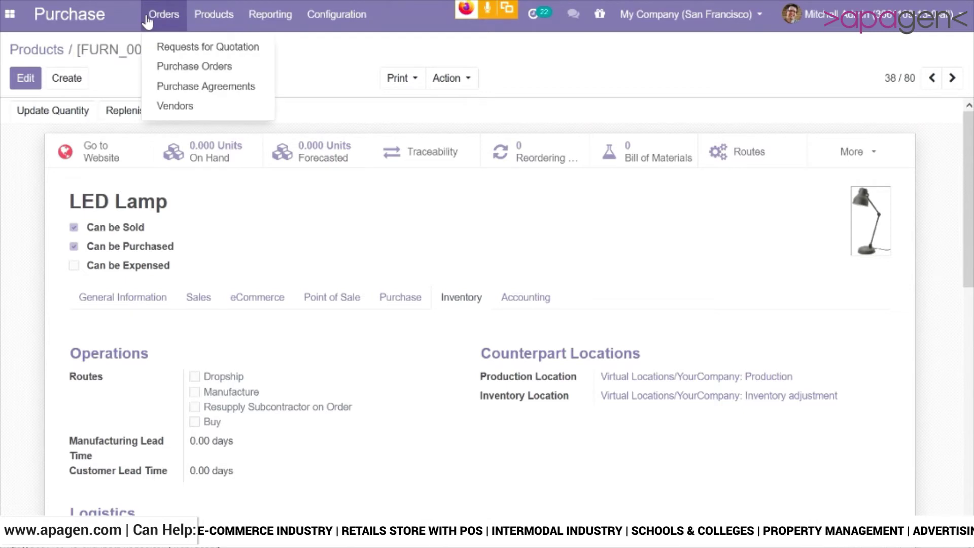
pyautogui.click(168, 47)
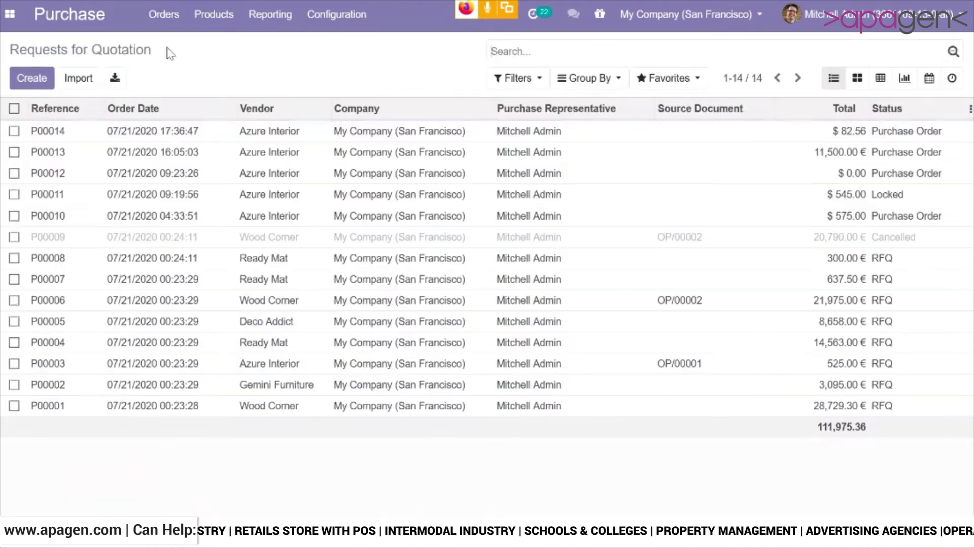
pyautogui.click(12, 79)
pyautogui.scroll(-3, 419, 294)
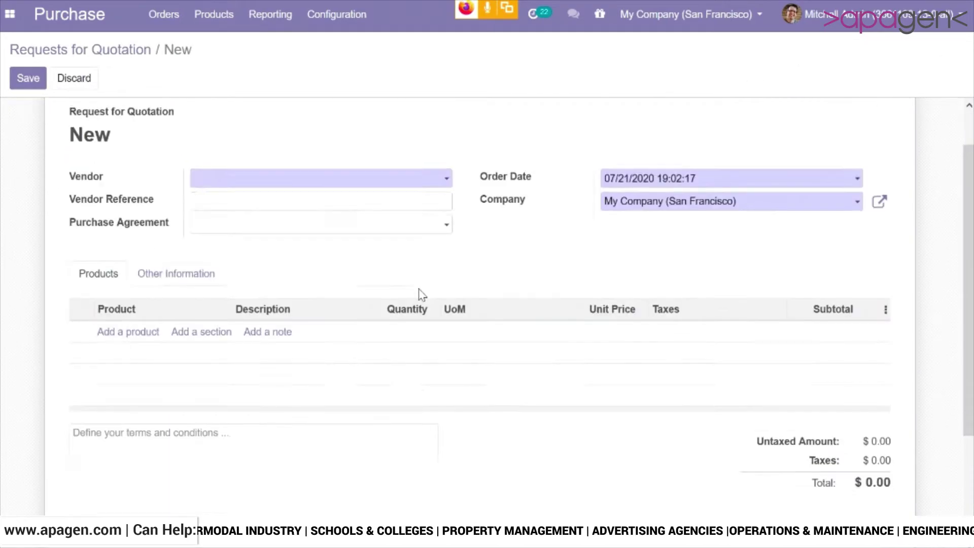
pyautogui.scroll(3, 419, 294)
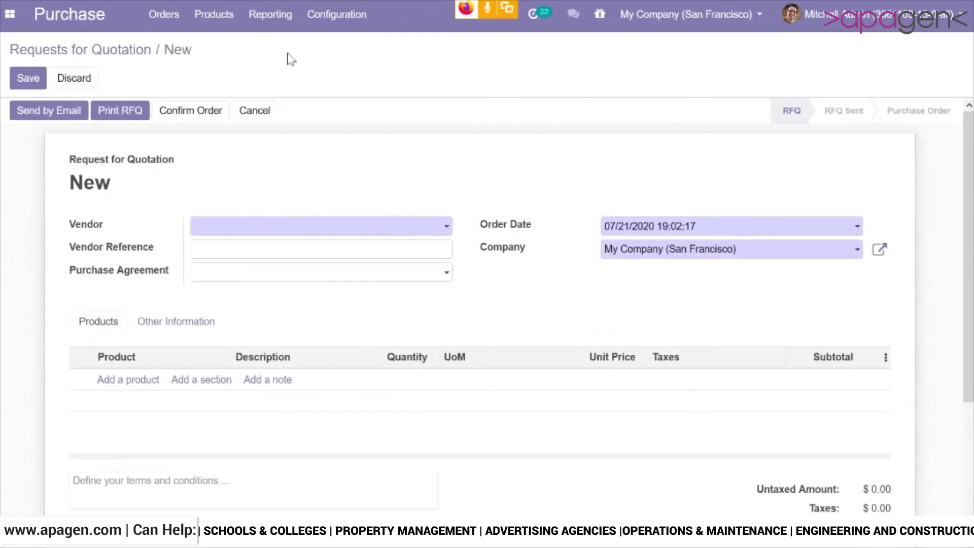
# Step: Open the admin user's record from user management in Settings for editing and go to its access rights
pyautogui.click(10, 13)
pyautogui.scroll(-3, 51, 400)
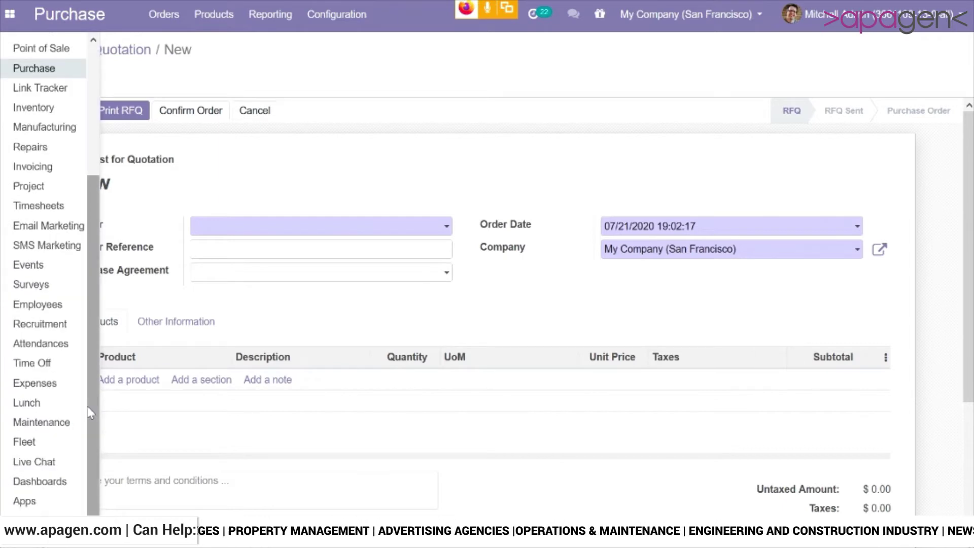
pyautogui.click(48, 513)
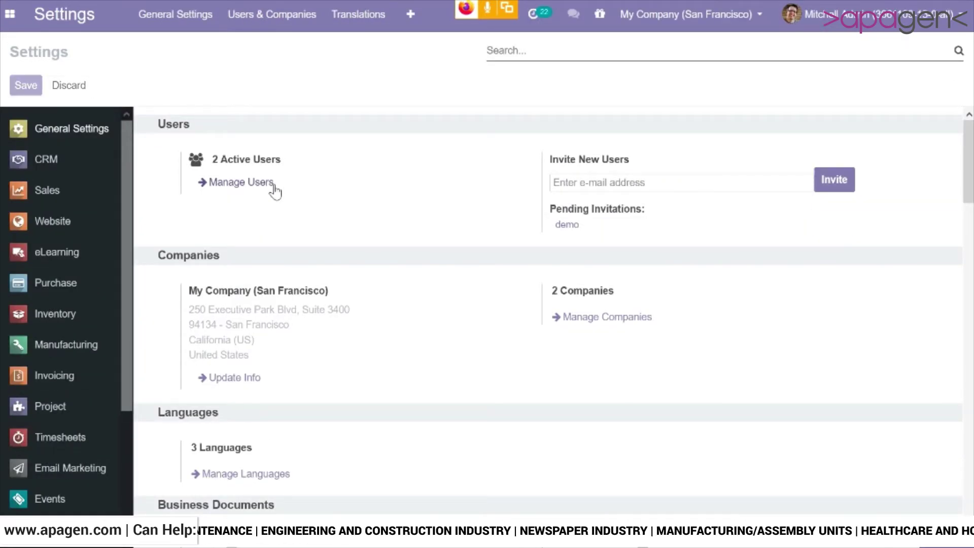
pyautogui.click(241, 183)
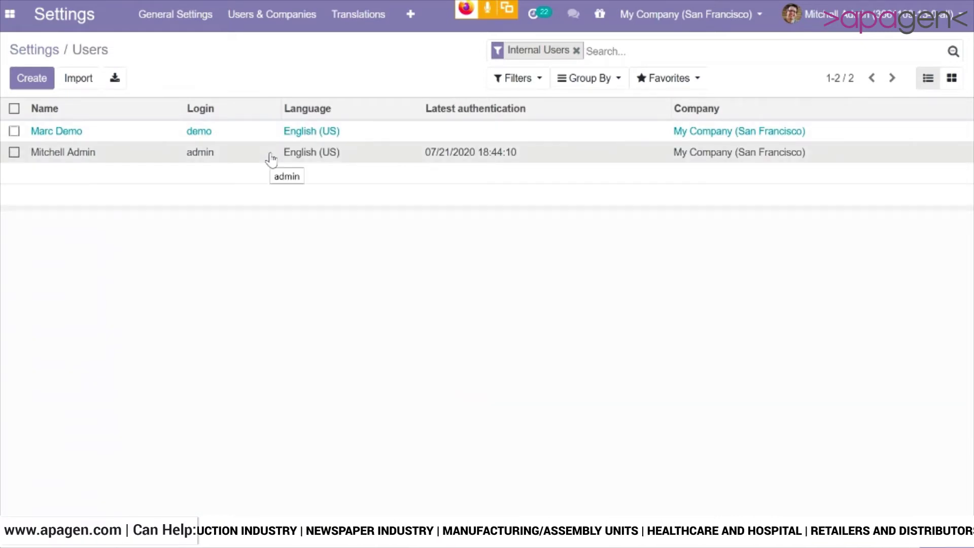
pyautogui.click(270, 155)
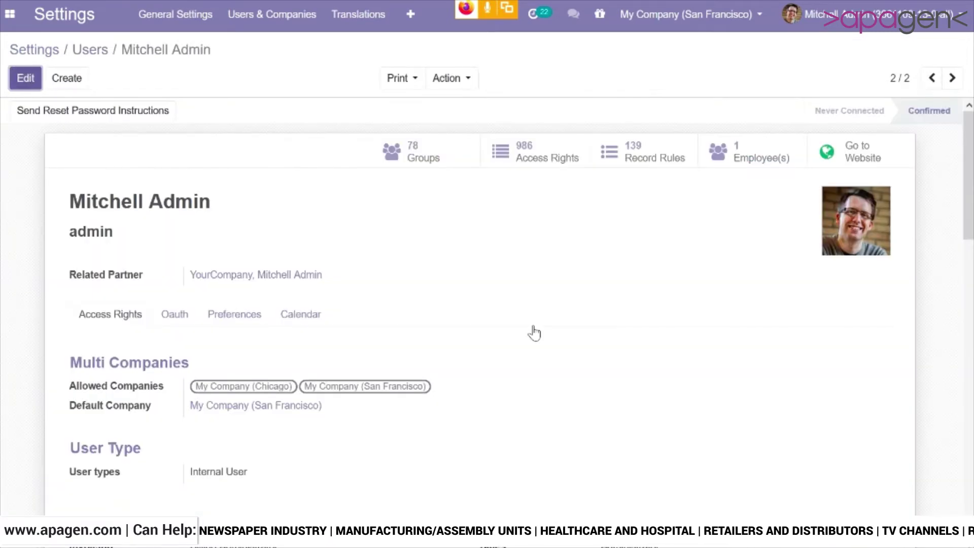
pyautogui.scroll(-5, 535, 332)
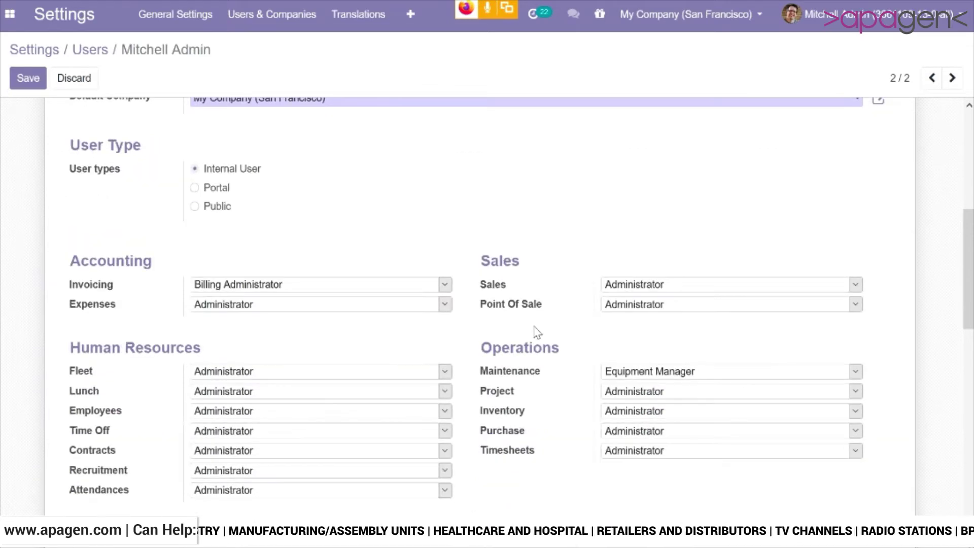
# Step: Check the Manage Product Packaging right in the admin user's technical settings
pyautogui.scroll(-10, 536, 332)
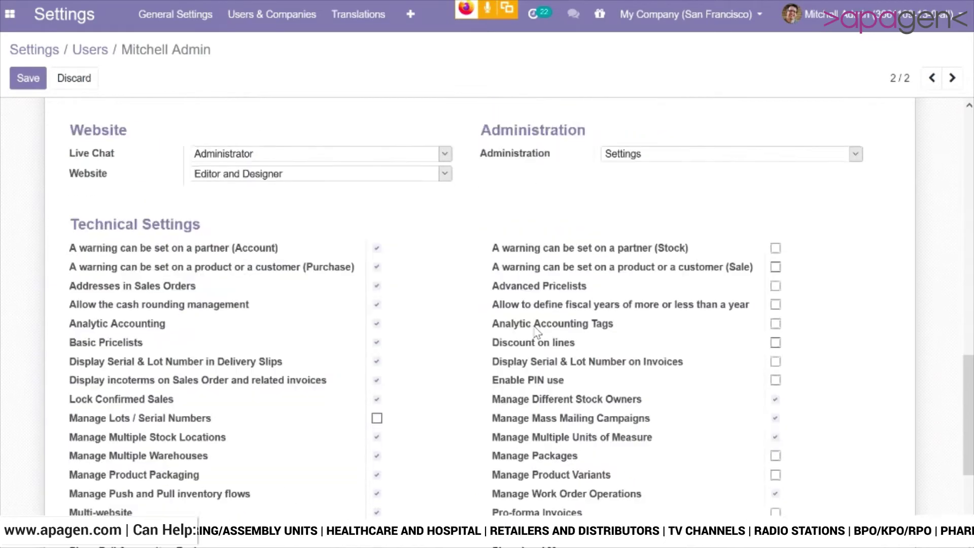
pyautogui.scroll(-2, 537, 332)
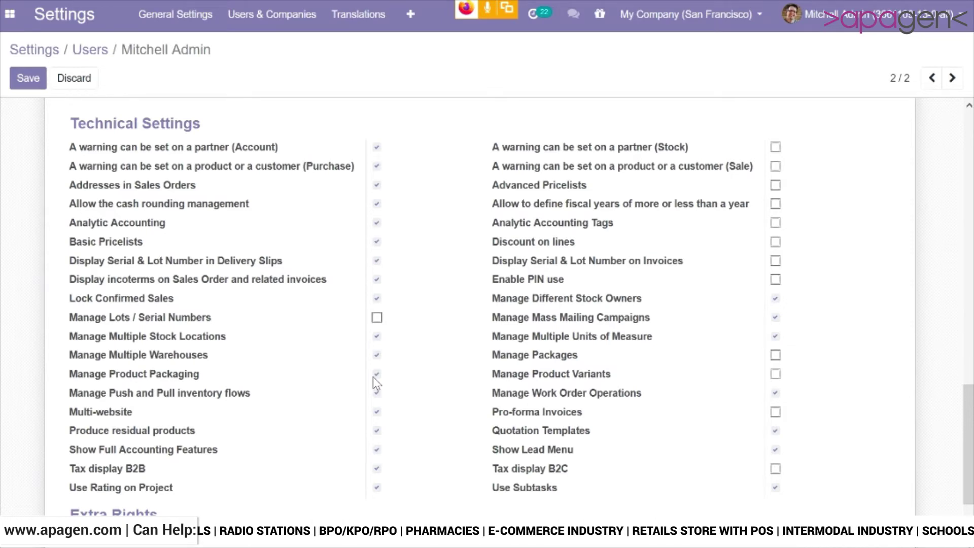
pyautogui.scroll(15, 373, 377)
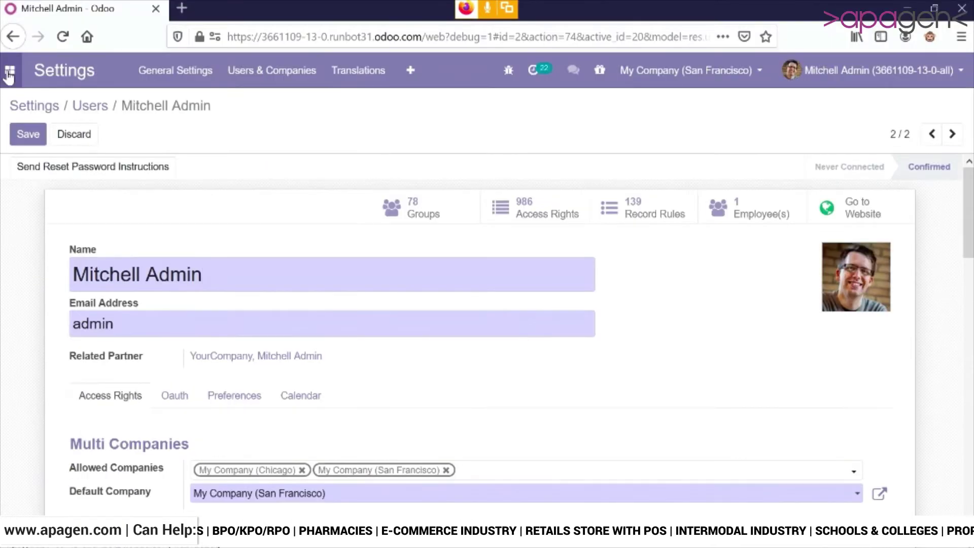
# Step: Open the quotations list in the Sales app and close the onboarding banner
pyautogui.click(9, 70)
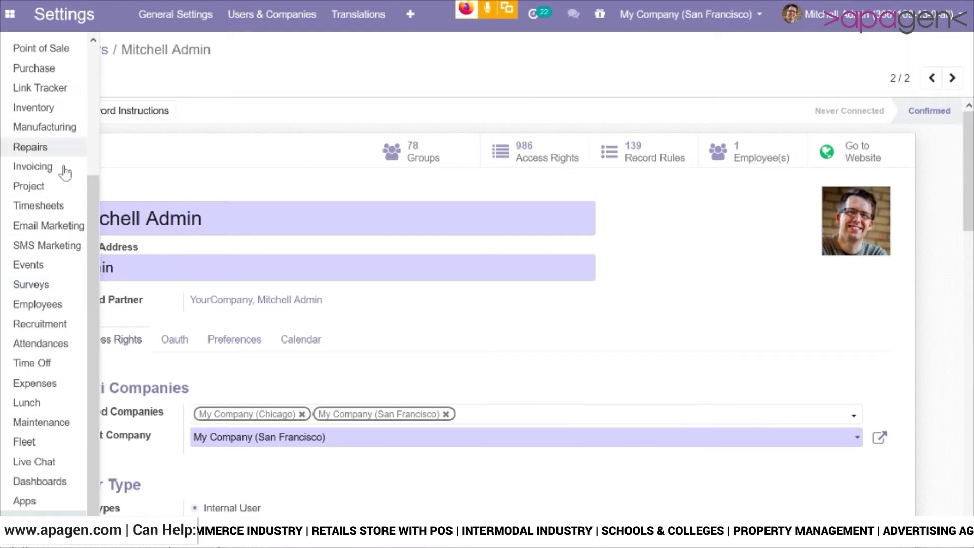
pyautogui.scroll(5, 65, 173)
pyautogui.click(59, 147)
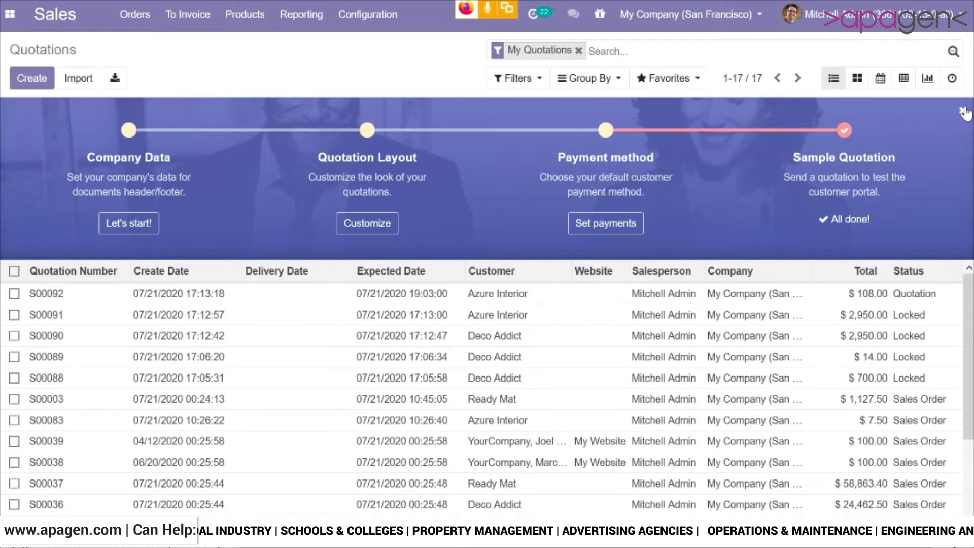
pyautogui.click(962, 110)
pyautogui.click(276, 124)
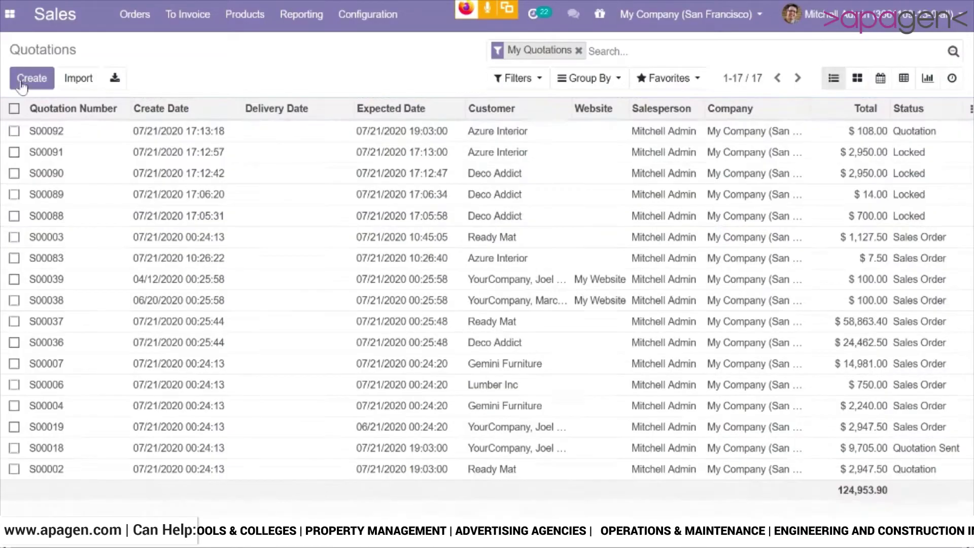
# Step: Create a new sales quotation with Deco Addict as the customer
pyautogui.click(31, 78)
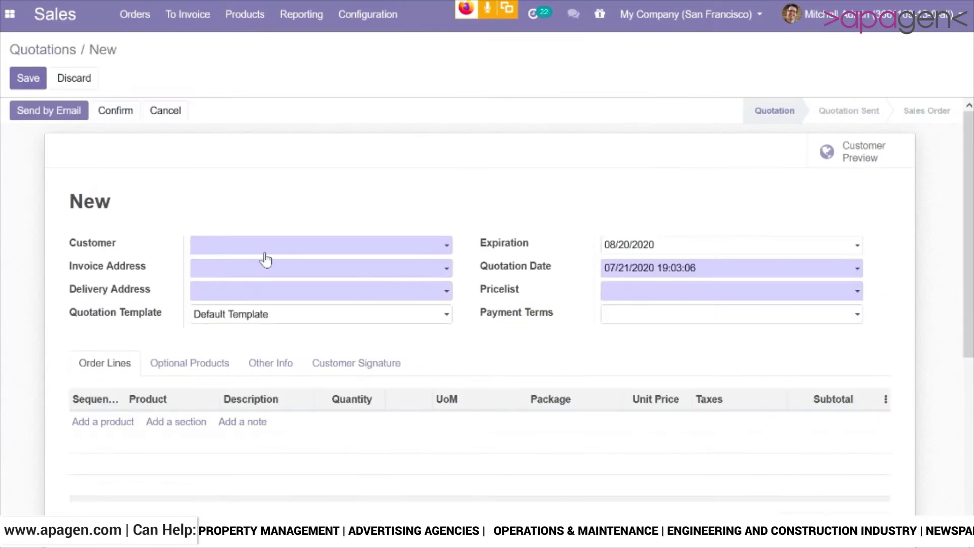
pyautogui.scroll(-3, 348, 287)
pyautogui.scroll(3, 246, 236)
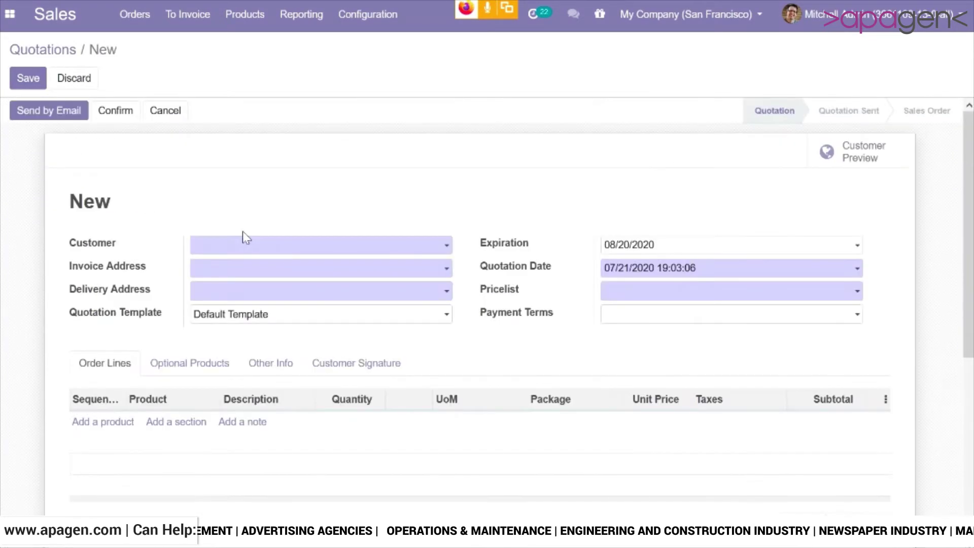
pyautogui.click(248, 248)
pyautogui.click(250, 269)
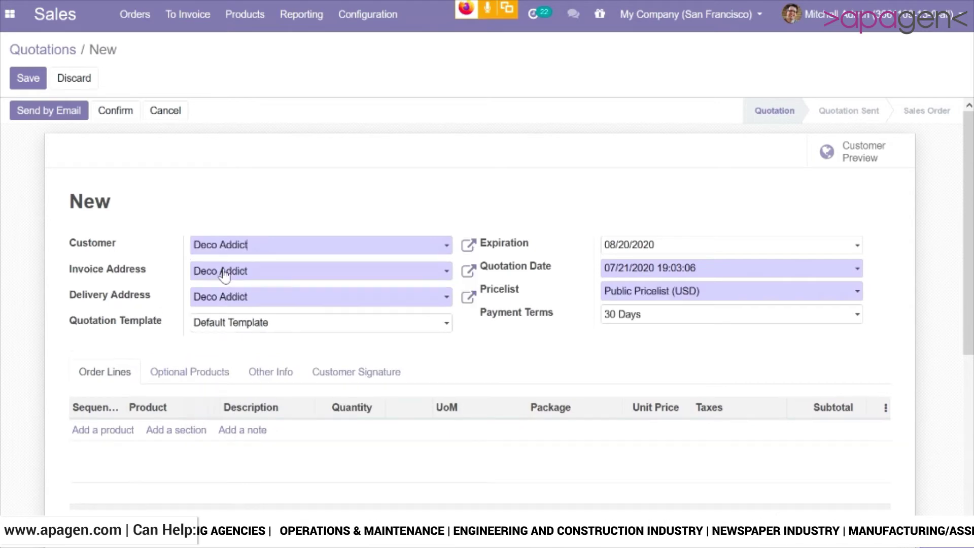
# Step: Add an order line for the LED Lamp product to the quotation
pyautogui.scroll(-2, 220, 276)
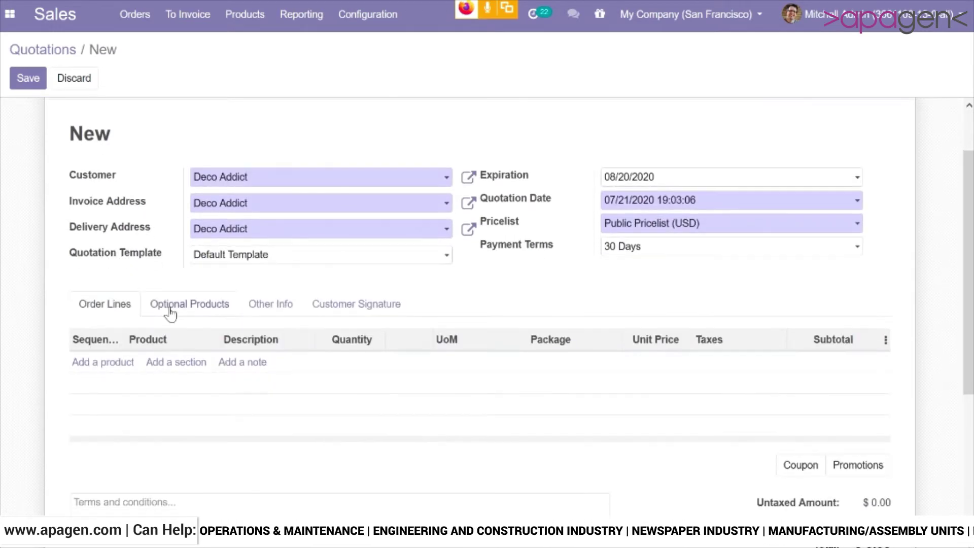
pyautogui.click(108, 361)
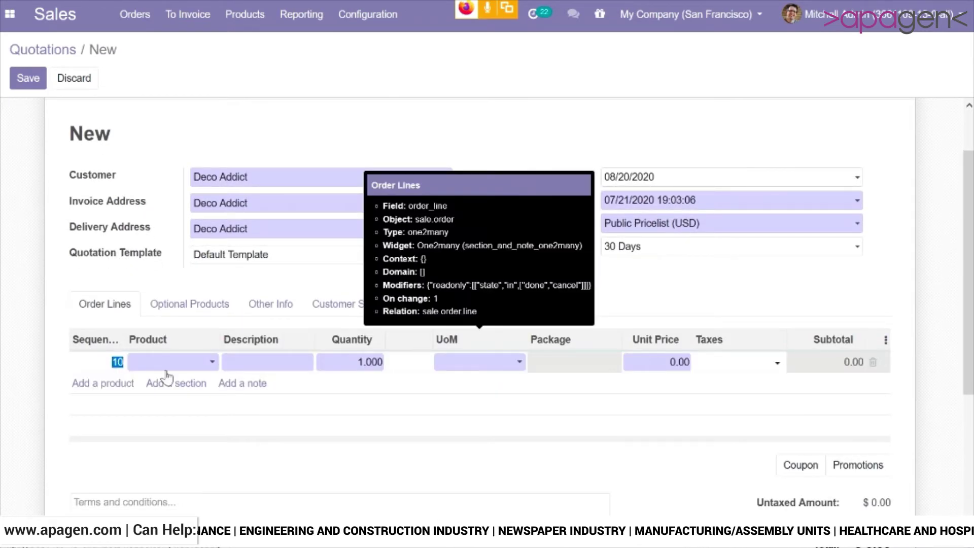
pyautogui.click(166, 371)
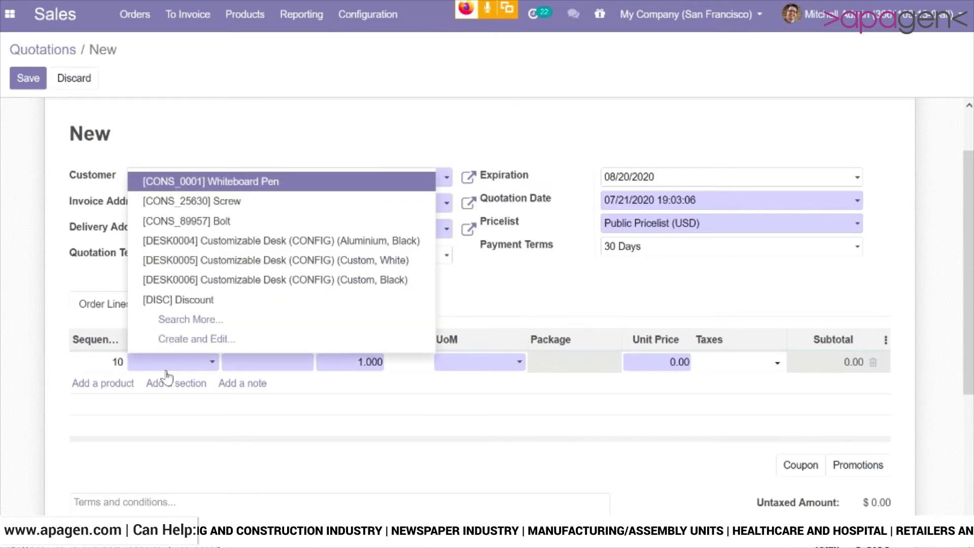
pyautogui.write('led')
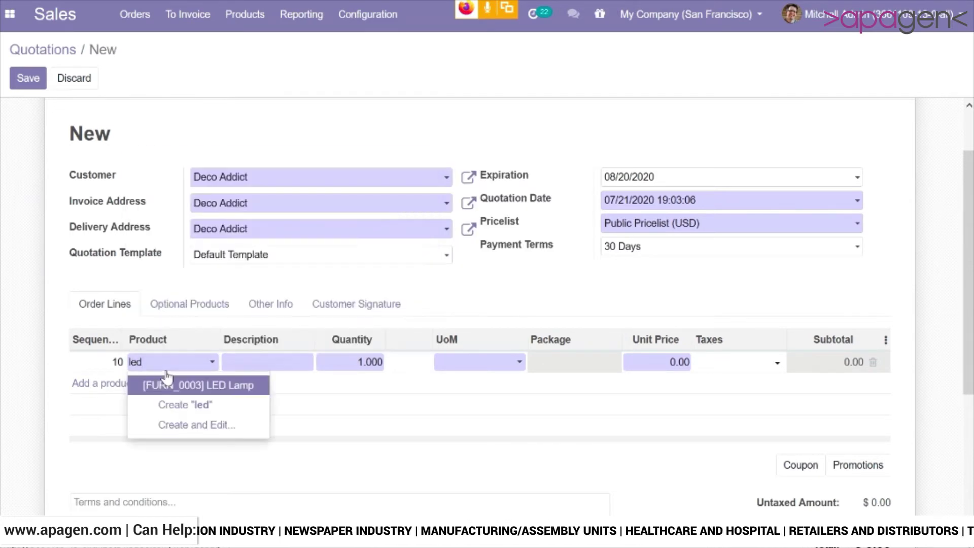
pyautogui.press('Return')
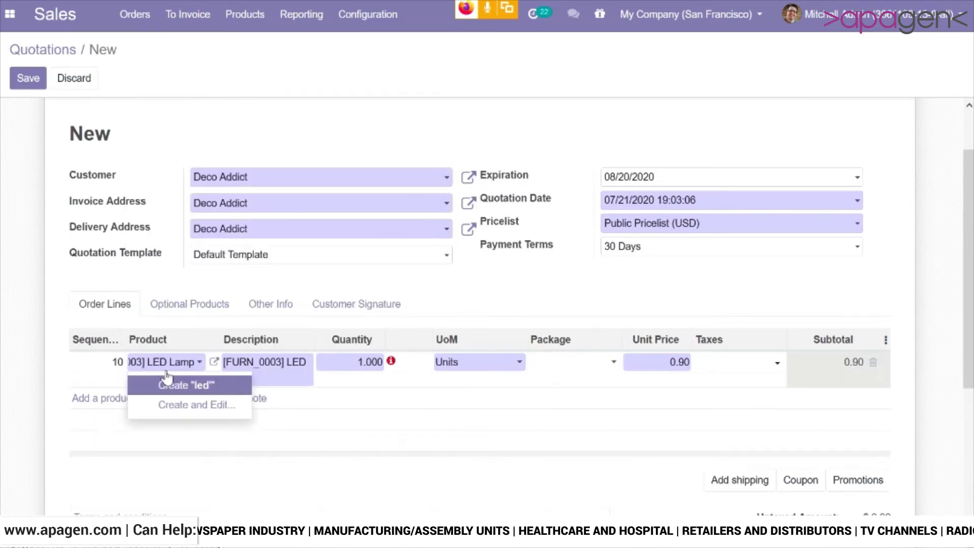
pyautogui.click(513, 301)
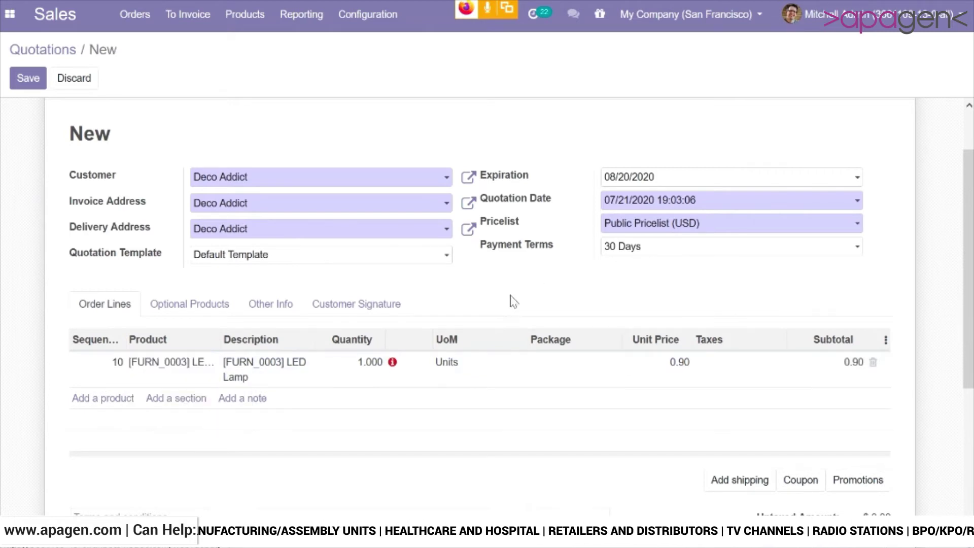
# Step: Set the LED Lamp line's quantity to 16 and its package to Pack of 4
pyautogui.click(352, 363)
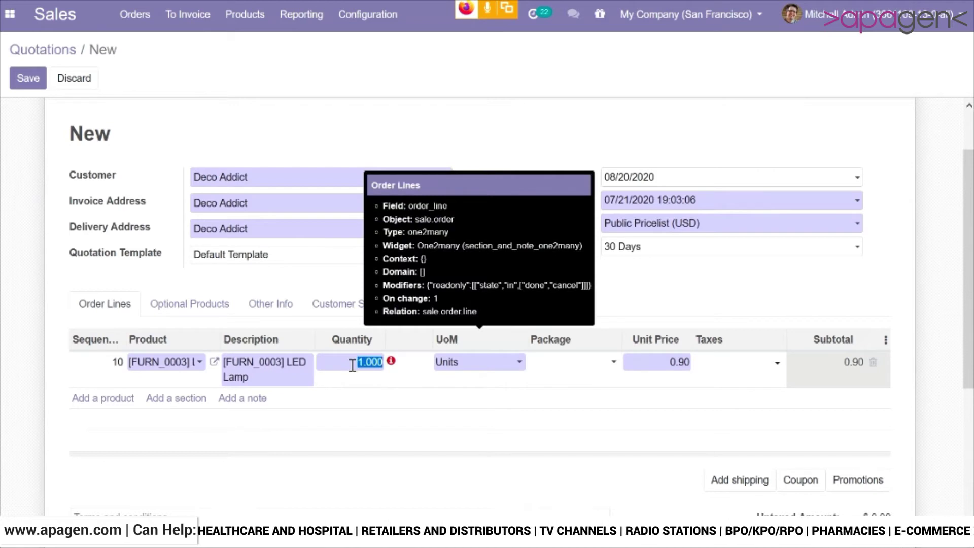
pyautogui.write('16')
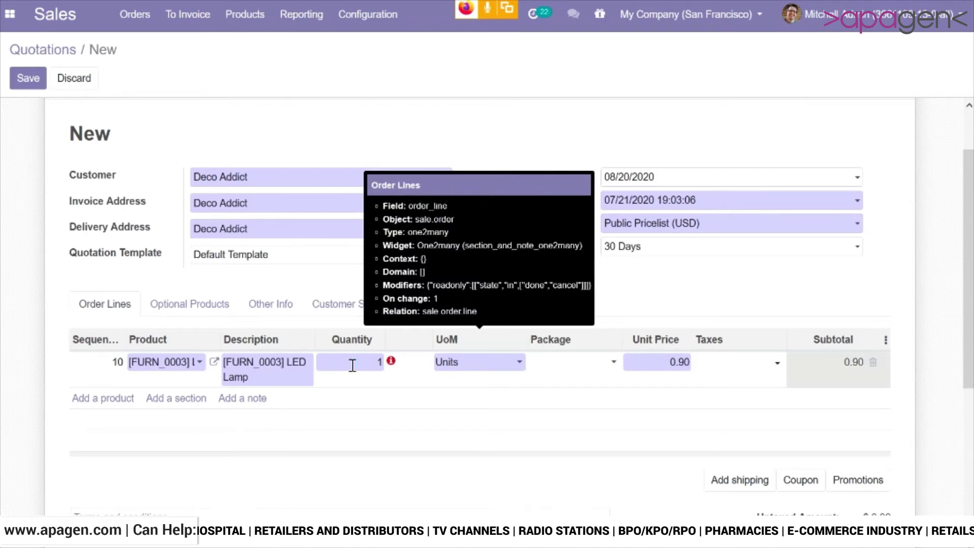
pyautogui.click(581, 364)
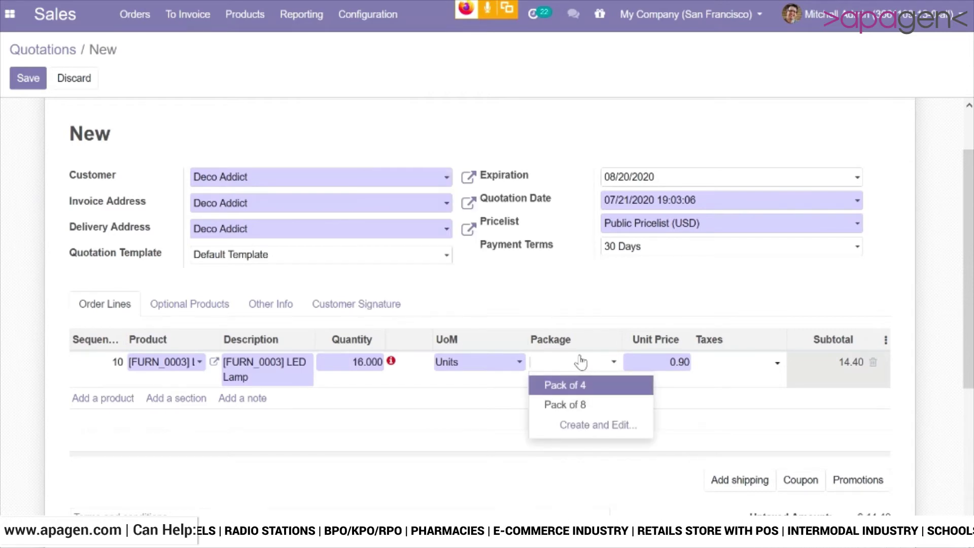
pyautogui.click(586, 390)
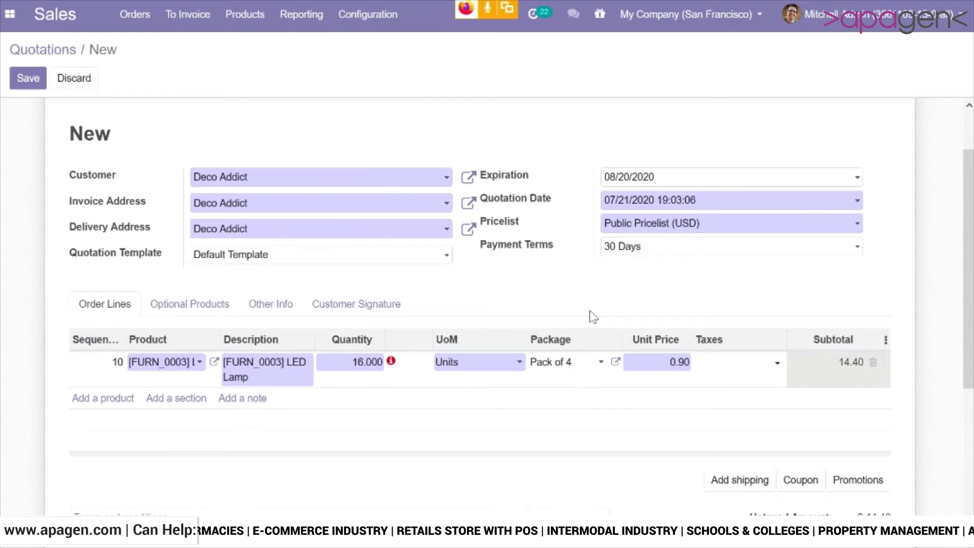
# Step: Set the LED Lamp line's unit price to 654 and apply the Tax 15.00% tax
pyautogui.click(658, 363)
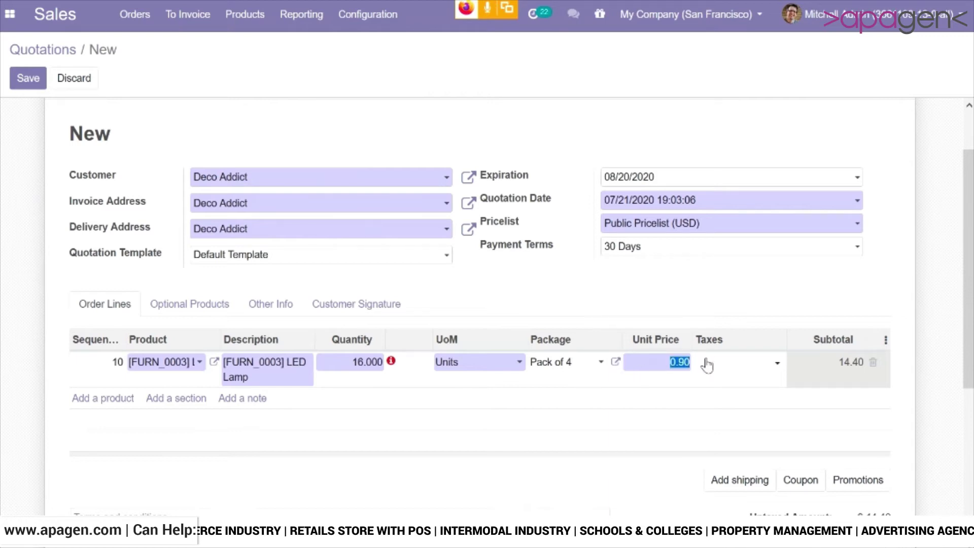
pyautogui.write('65')
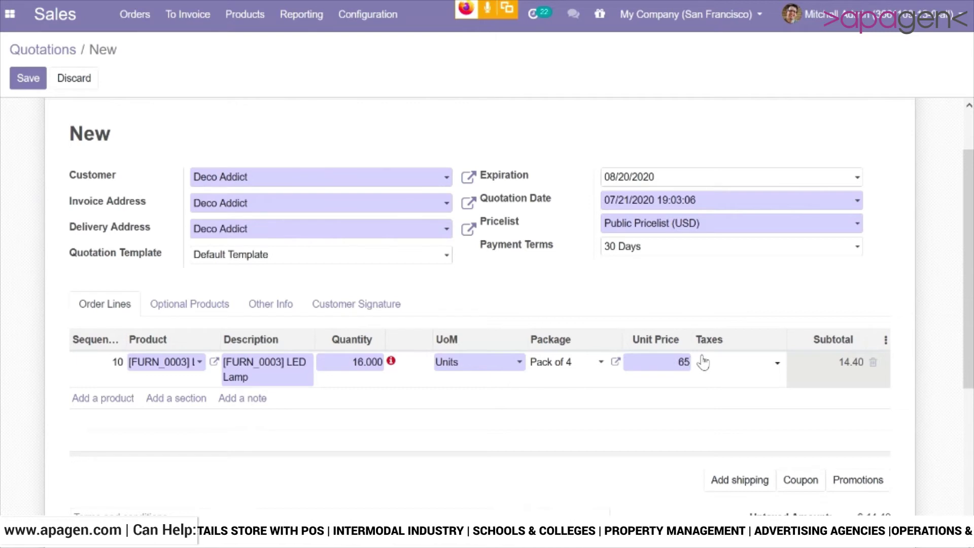
pyautogui.write('4')
pyautogui.click(721, 369)
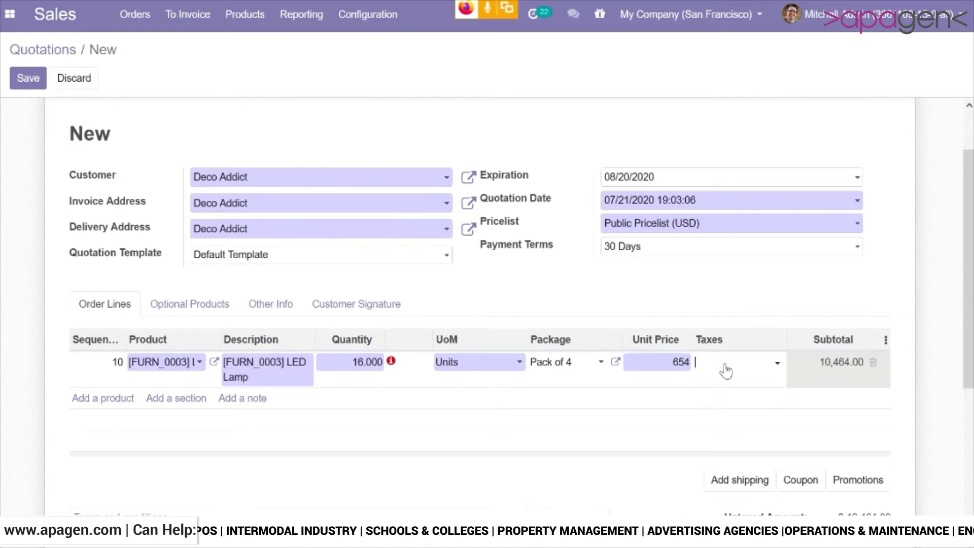
pyautogui.click(725, 367)
pyautogui.click(735, 387)
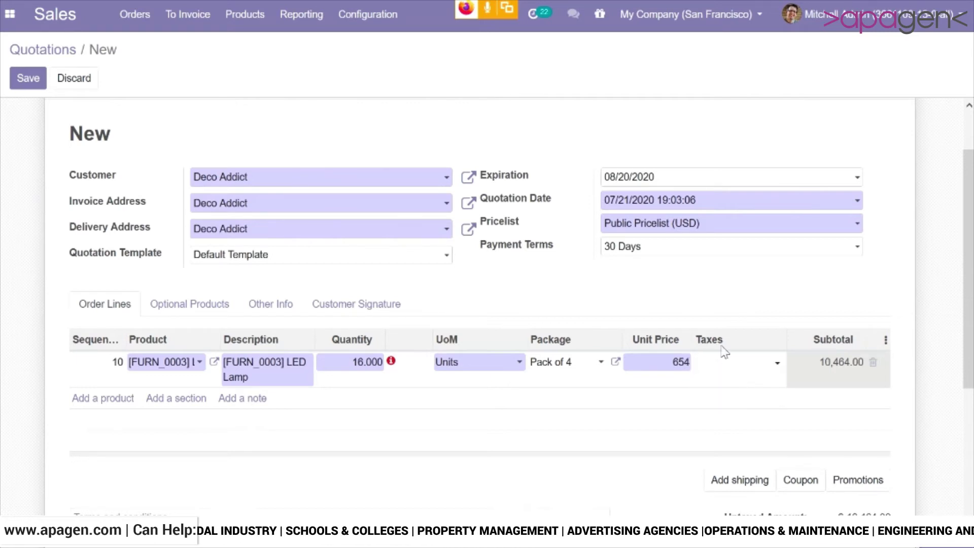
pyautogui.click(709, 304)
# Step: Review the order line and totals, confirm the quotation, and open its delivery order
pyautogui.scroll(-5, 708, 304)
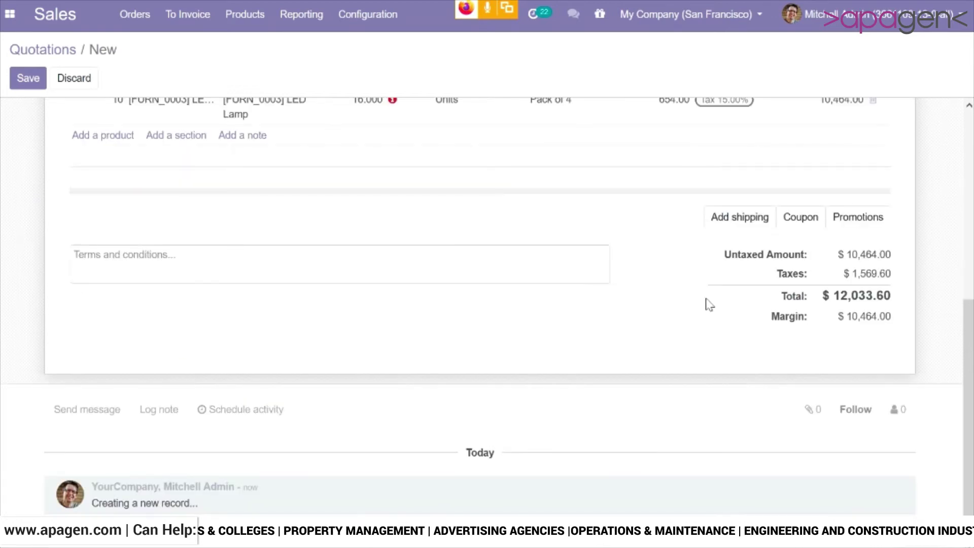
pyautogui.scroll(3, 707, 305)
pyautogui.moveTo(551, 249)
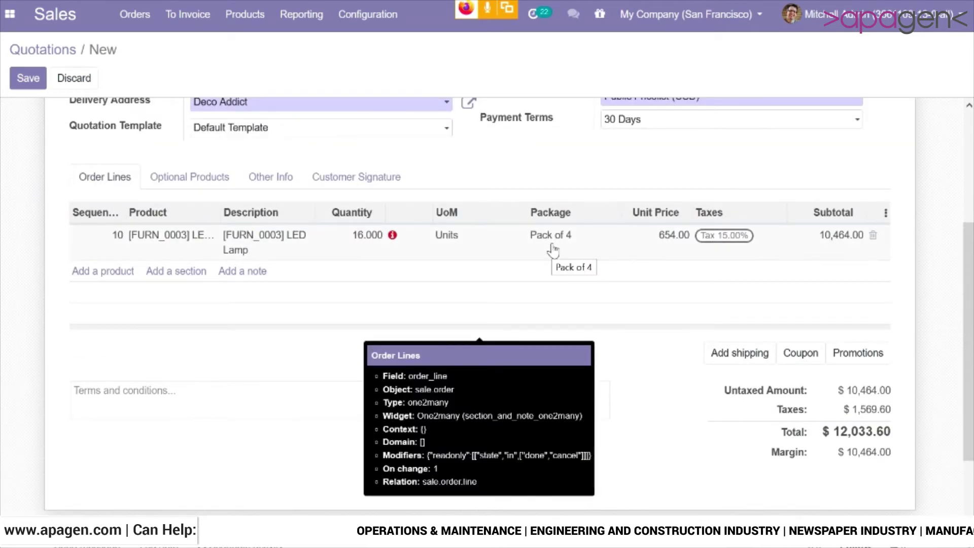
pyautogui.scroll(4, 553, 250)
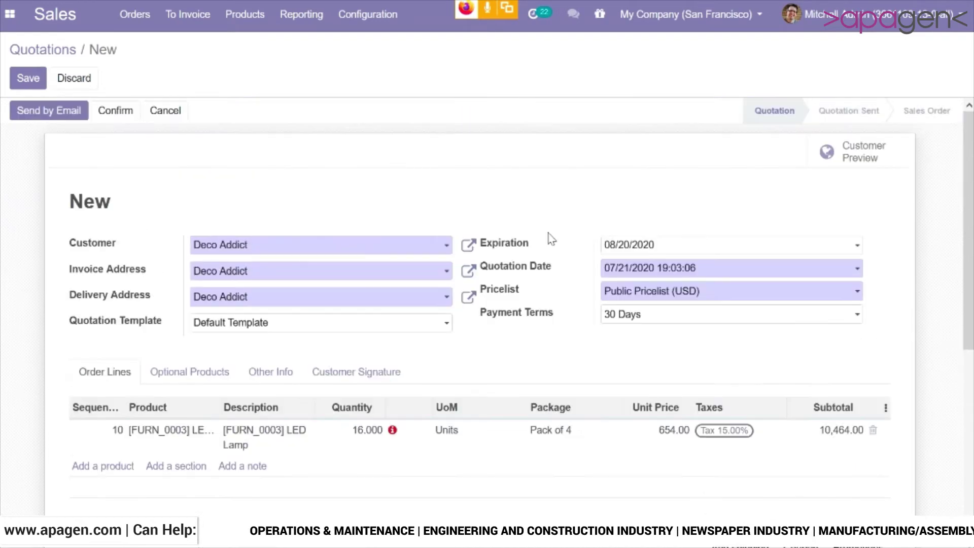
pyautogui.click(118, 112)
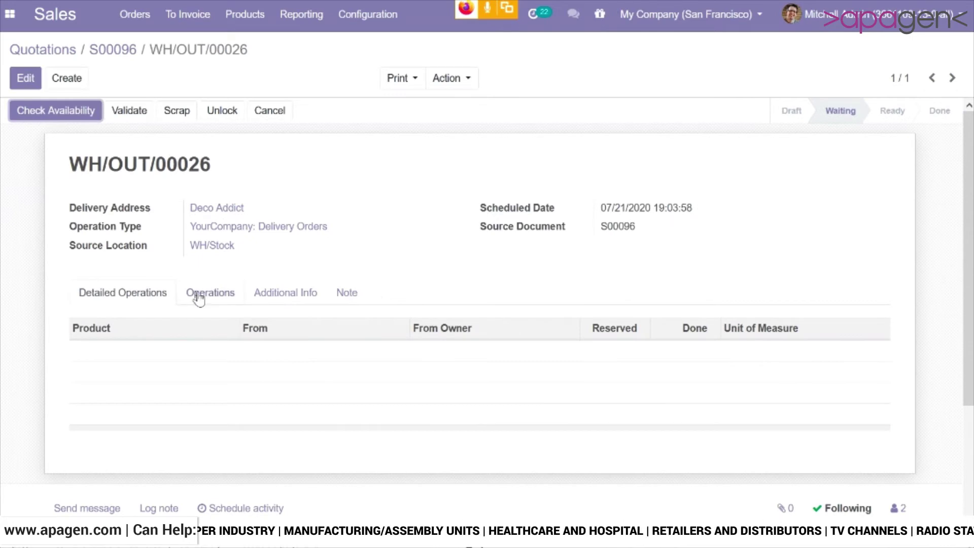
# Step: Show the delivery order's operations and check the availability of the LED Lamp
pyautogui.click(217, 296)
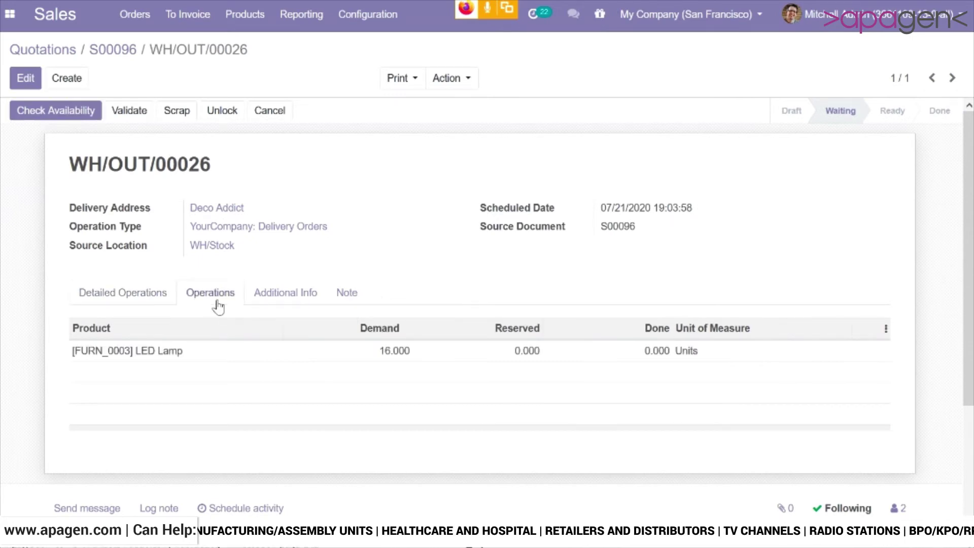
pyautogui.click(48, 115)
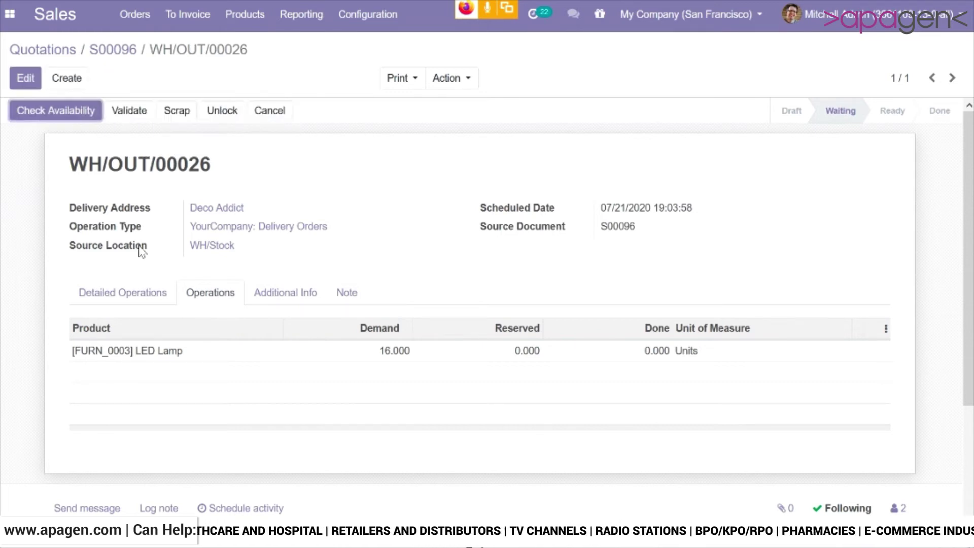
# Step: Edit the delivery order and add a detailed operation line for the LED Lamp with a done quantity of 1
pyautogui.click(26, 79)
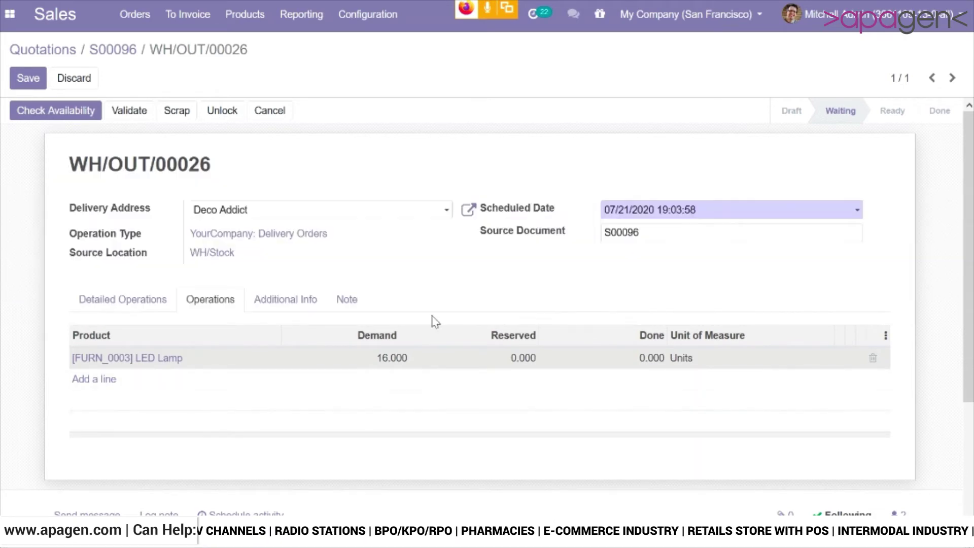
pyautogui.click(132, 297)
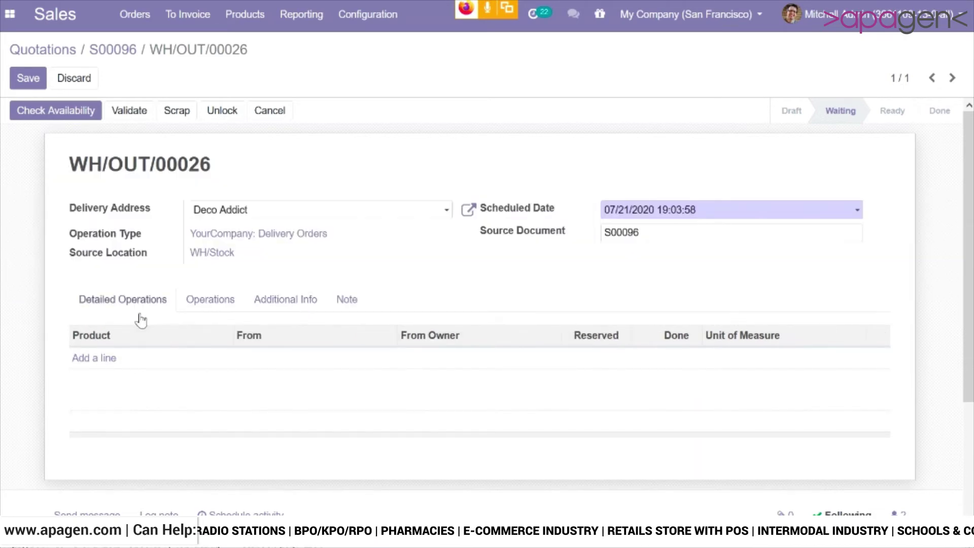
pyautogui.click(94, 358)
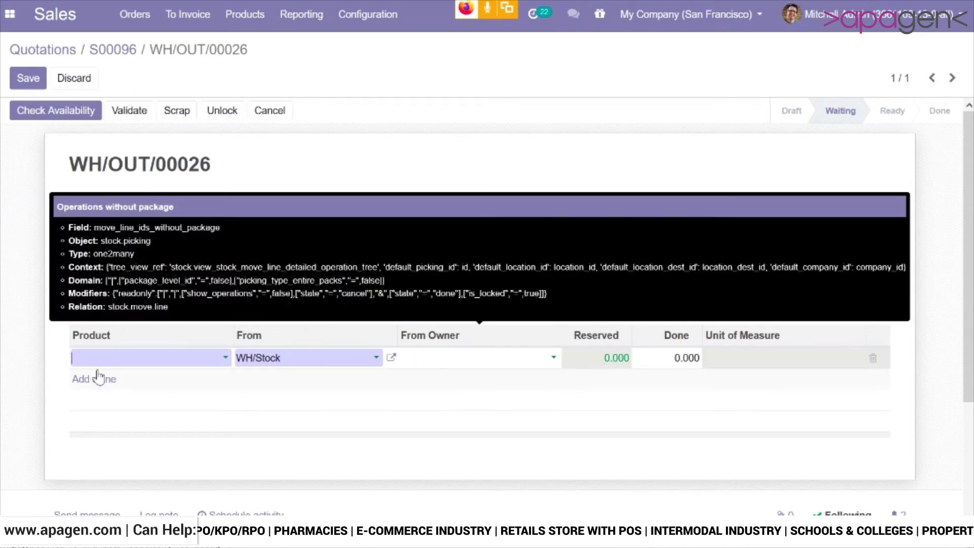
pyautogui.click(137, 363)
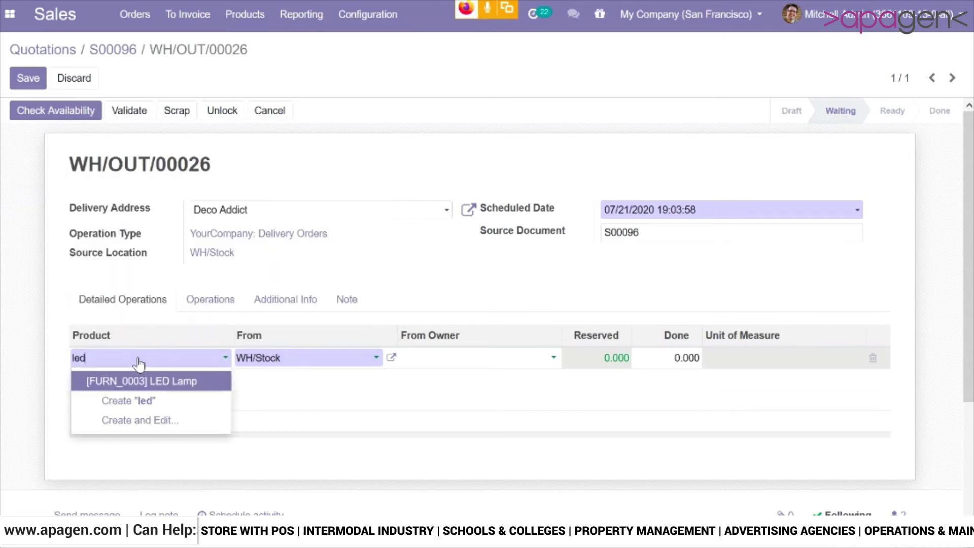
pyautogui.press('Return')
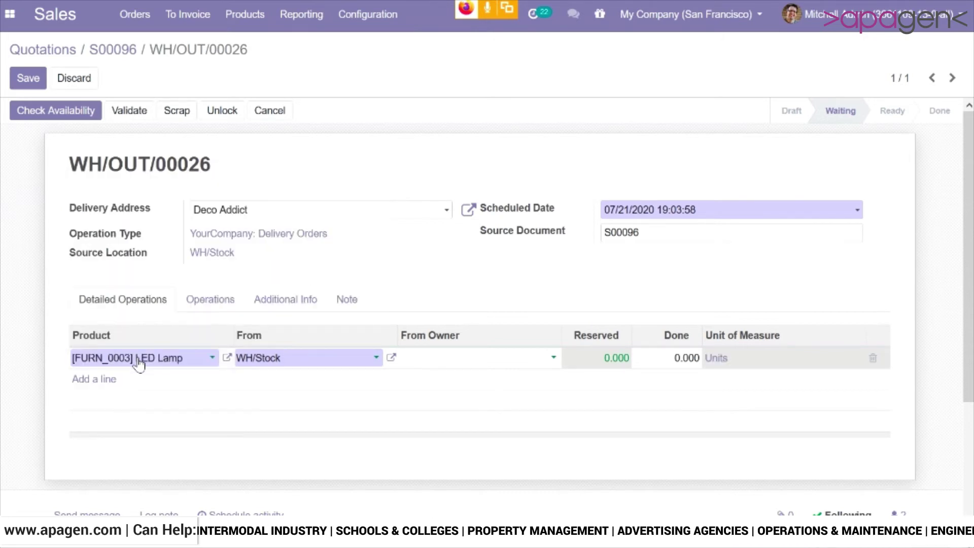
pyautogui.click(668, 358)
pyautogui.write('1')
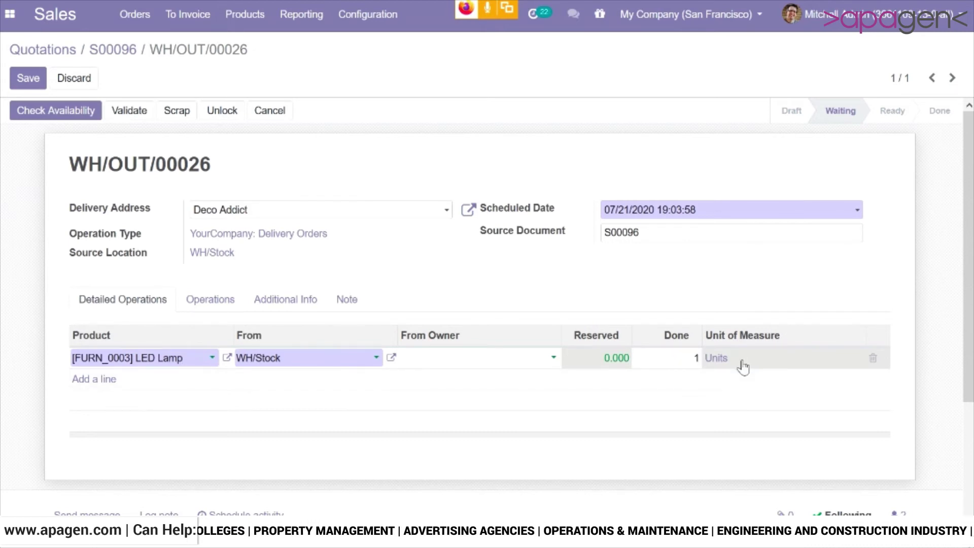
# Step: Set the LED Lamp line's done quantity to 16, check the operations, and validate the delivery order
pyautogui.write('6')
pyautogui.click(728, 275)
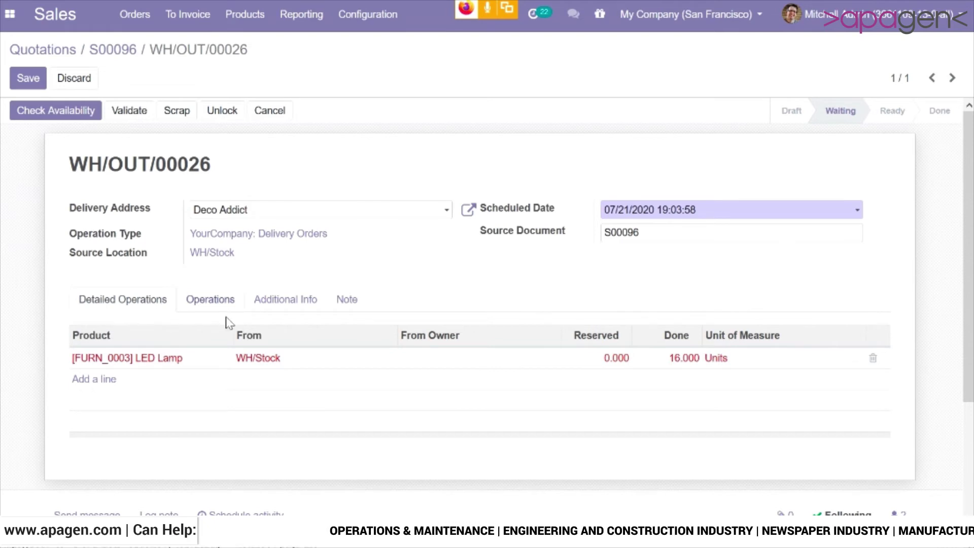
pyautogui.click(213, 303)
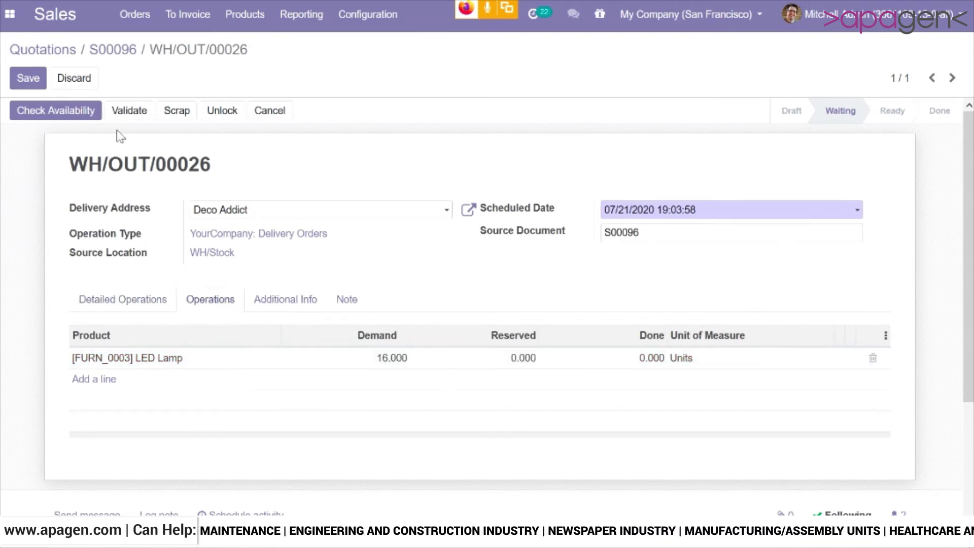
pyautogui.click(132, 116)
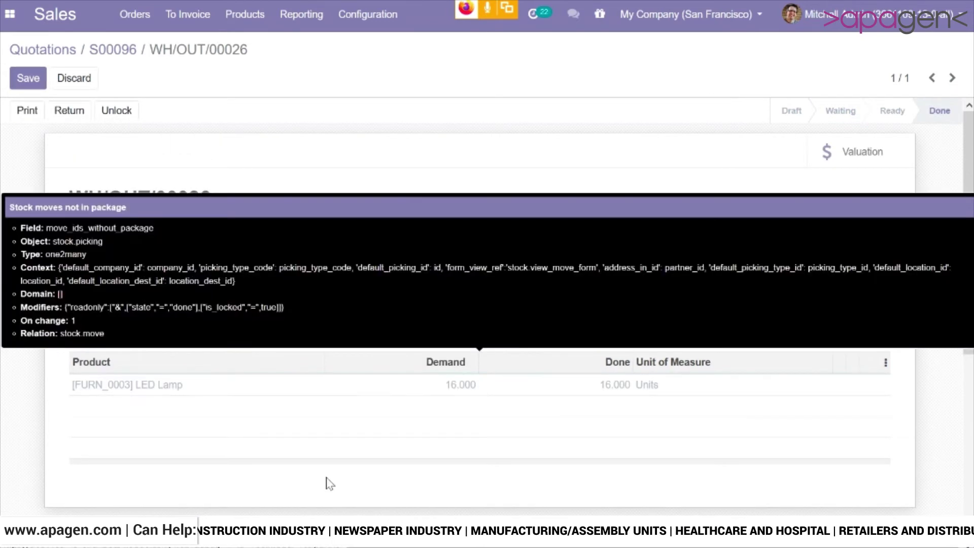
# Step: Open the LED Lamp product from its stock move and examine its purchase, inventory and packaging details and its additional related records
pyautogui.click(311, 389)
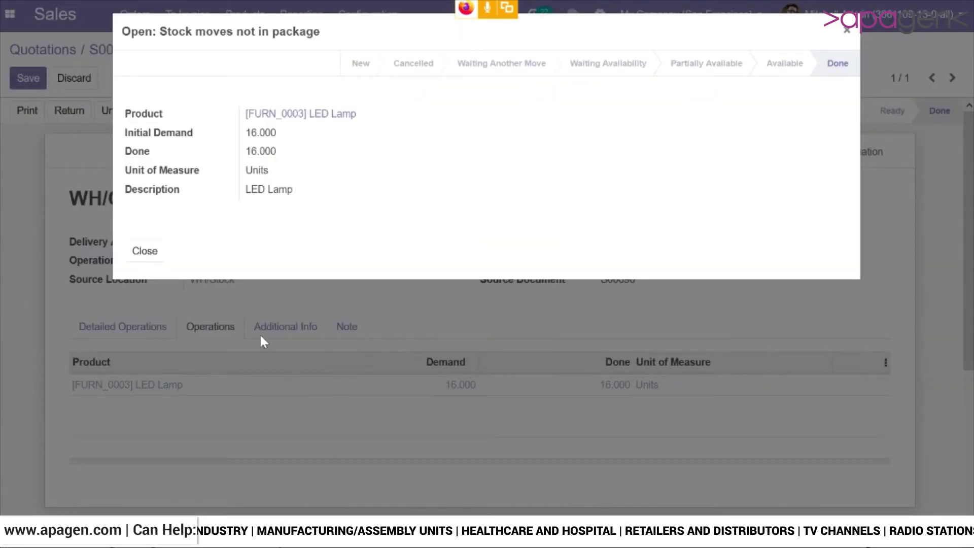
pyautogui.click(296, 124)
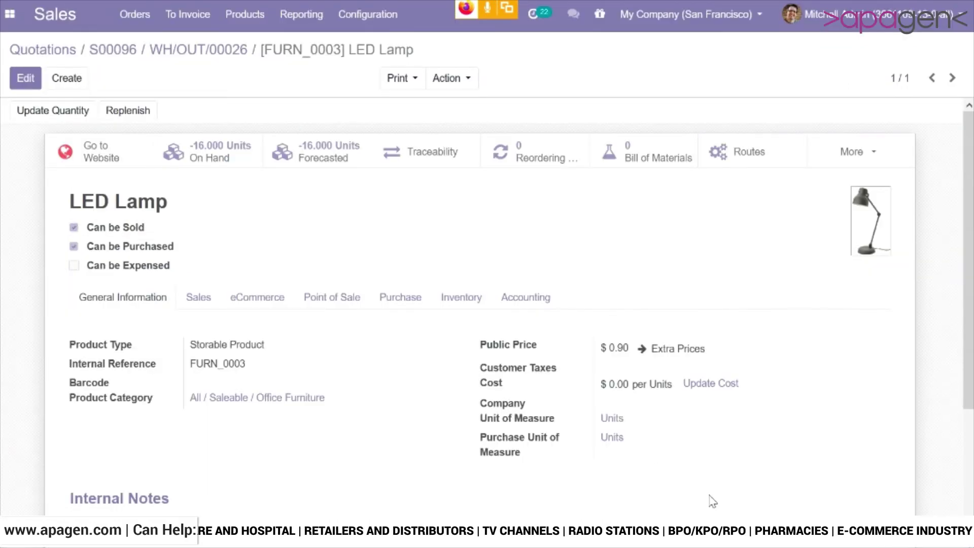
pyautogui.click(400, 298)
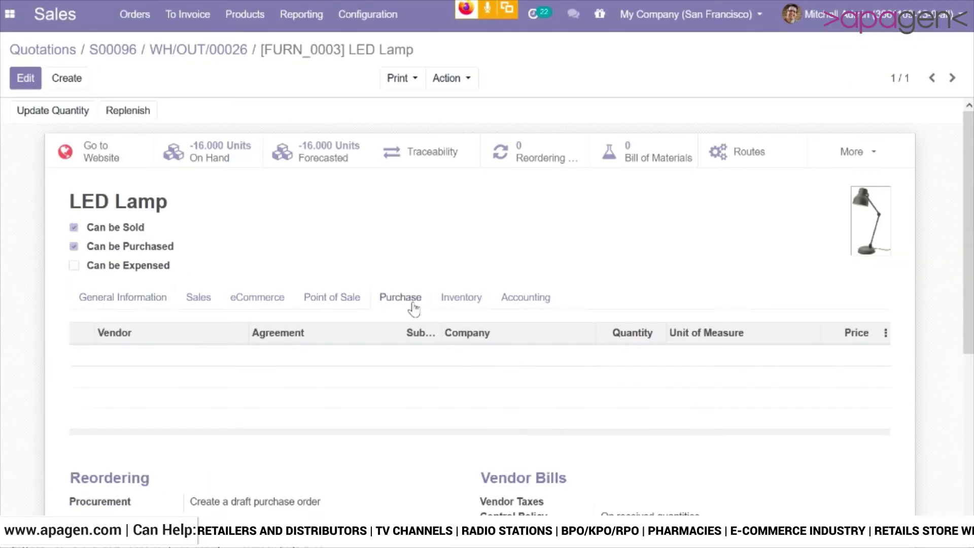
pyautogui.scroll(-3, 434, 331)
pyautogui.scroll(4, 500, 195)
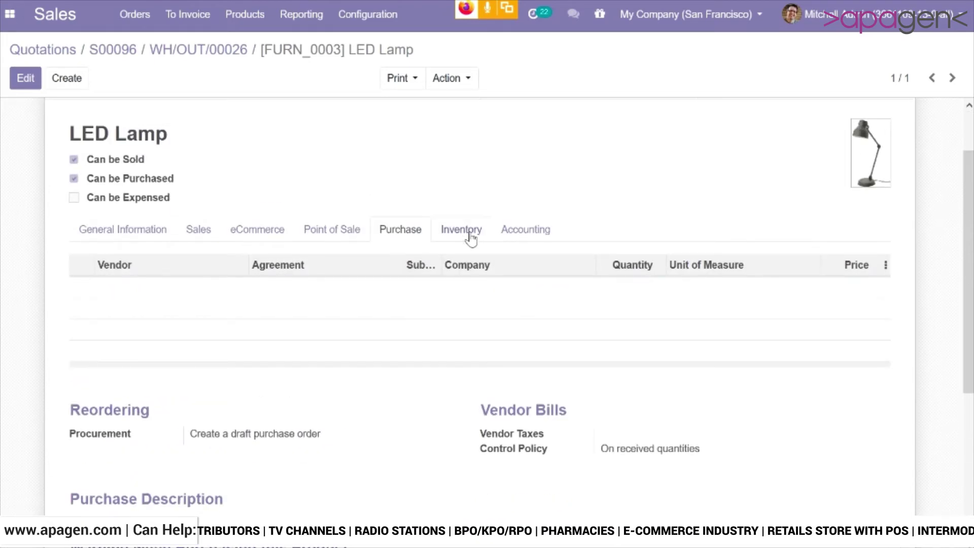
pyautogui.click(472, 237)
pyautogui.scroll(-4, 489, 298)
pyautogui.scroll(5, 507, 354)
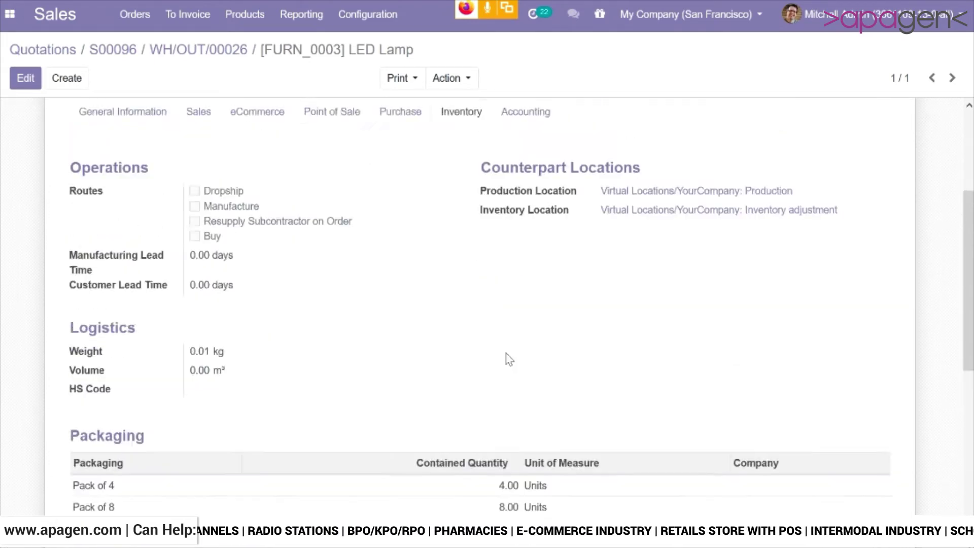
pyautogui.click(887, 158)
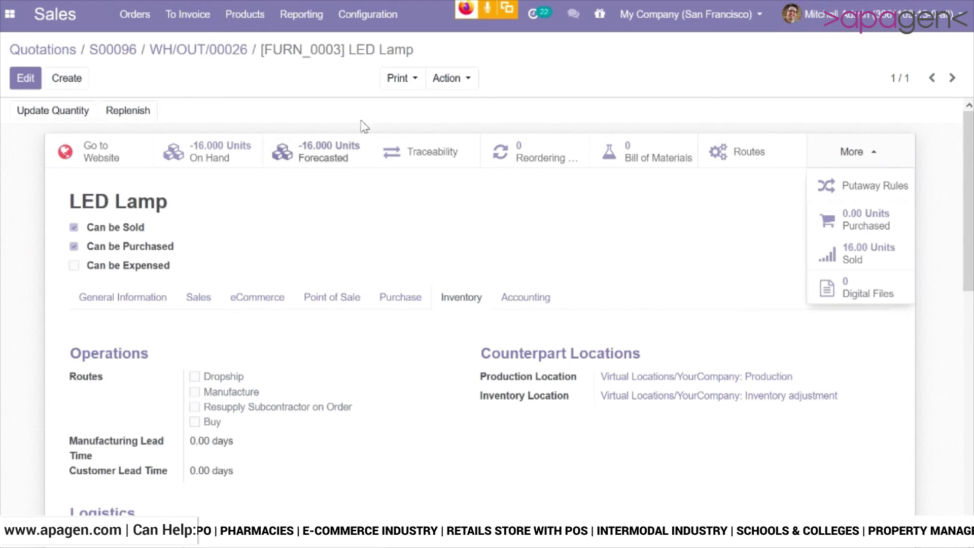
# Step: Switch to the Inventory app and open the LED Lamp's Pack of 4 record from the product packagings
pyautogui.click(10, 13)
pyautogui.click(66, 281)
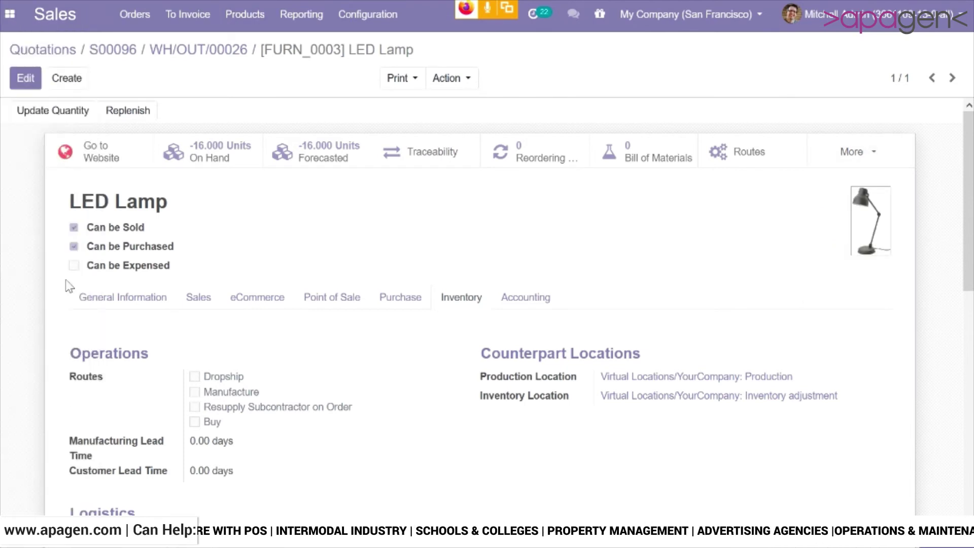
pyautogui.click(446, 20)
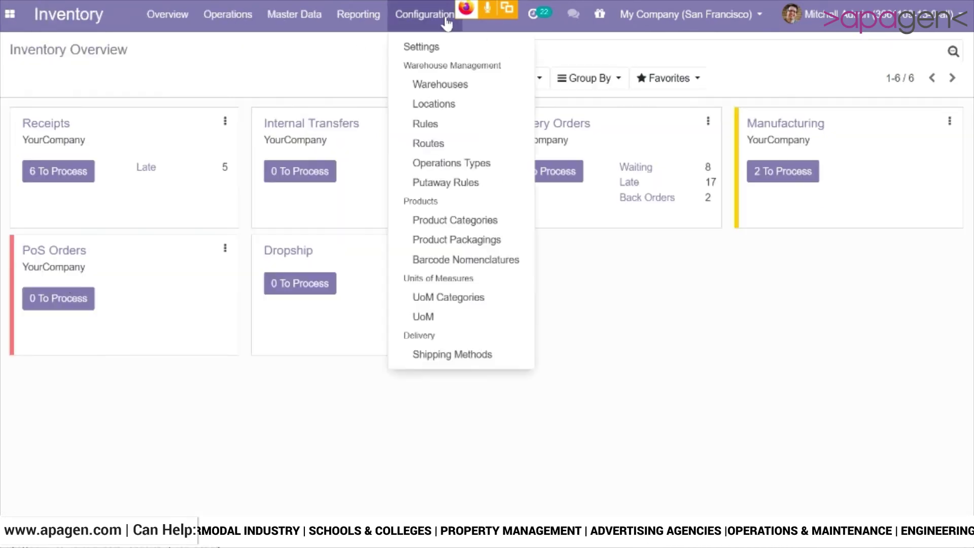
pyautogui.click(459, 242)
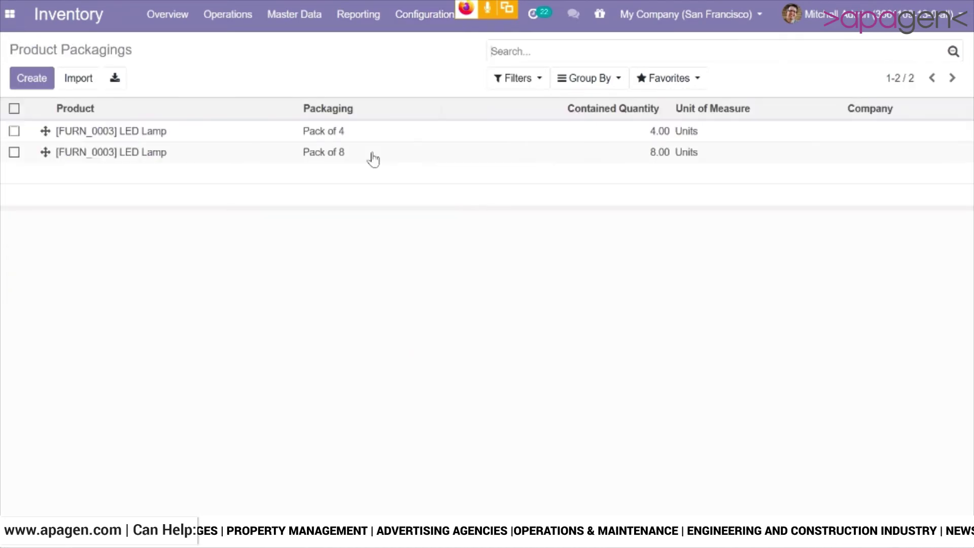
pyautogui.click(366, 146)
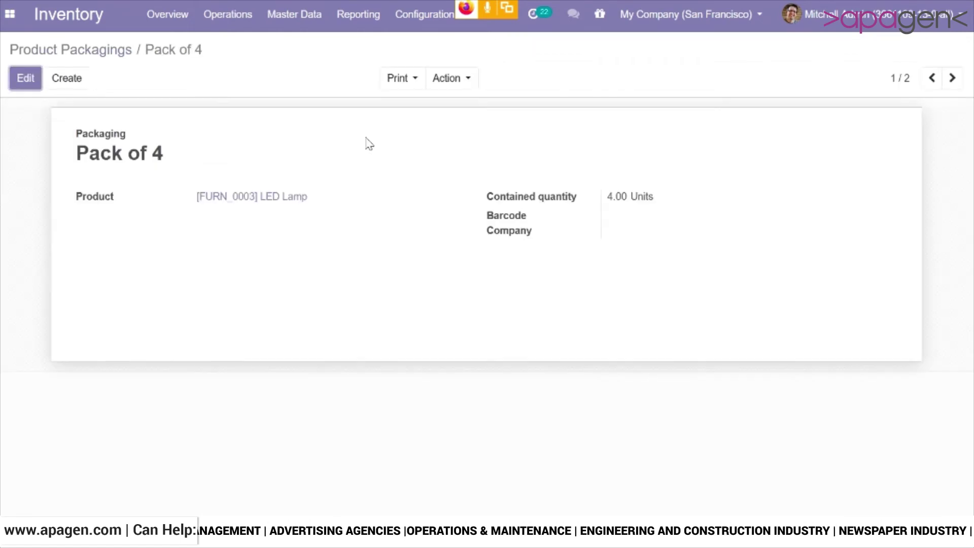
# Step: Enable Delivery Packages in the Inventory settings
pyautogui.click(429, 10)
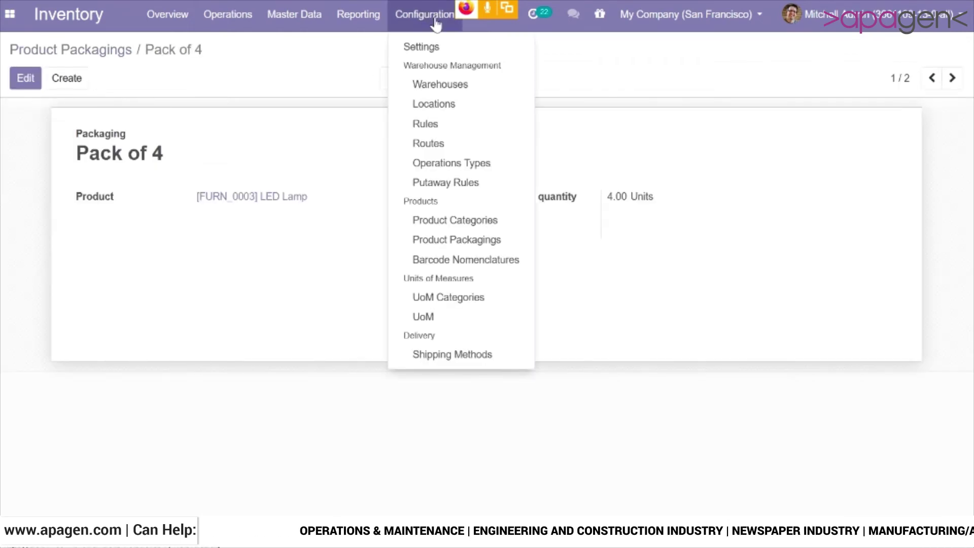
pyautogui.click(441, 49)
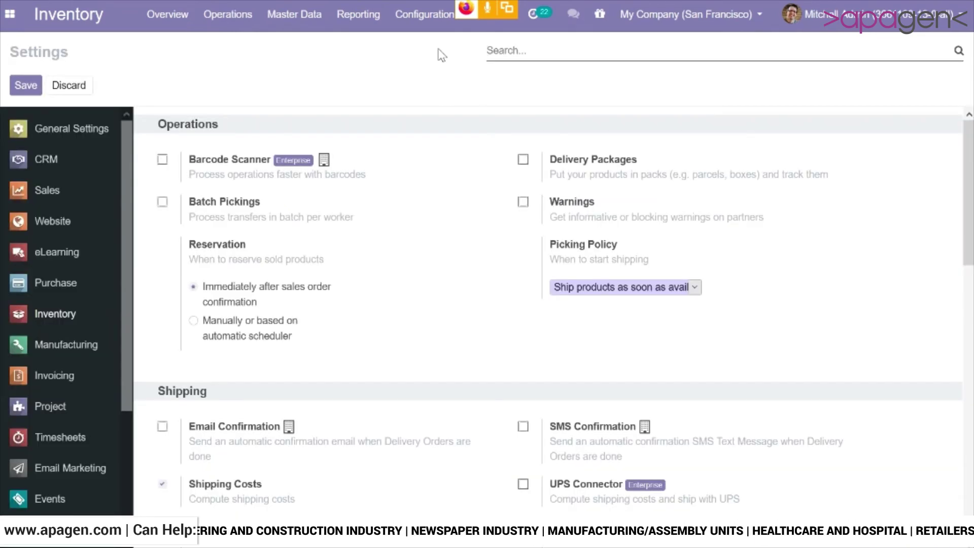
pyautogui.click(587, 164)
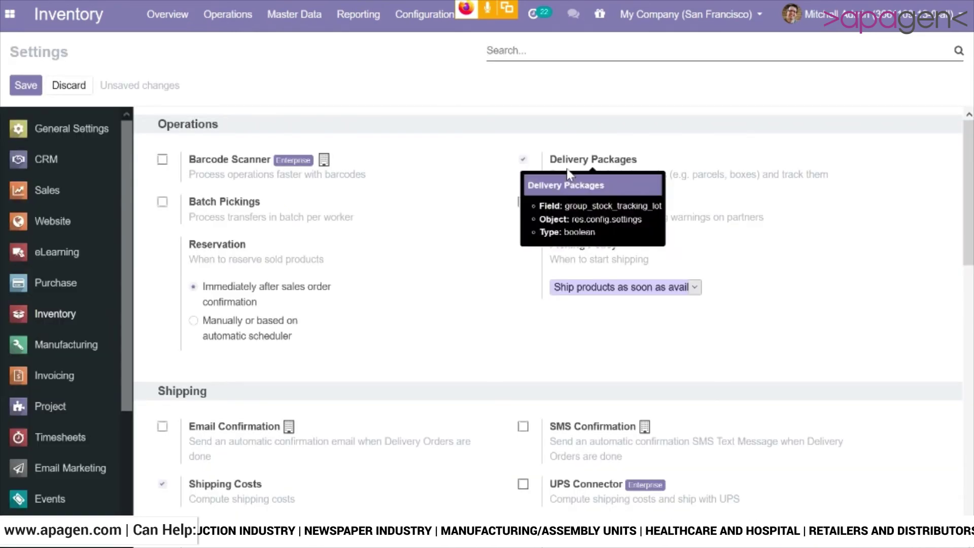
# Step: Disable Shipping Costs, look over the remaining inventory options, and save the settings
pyautogui.scroll(-4, 227, 273)
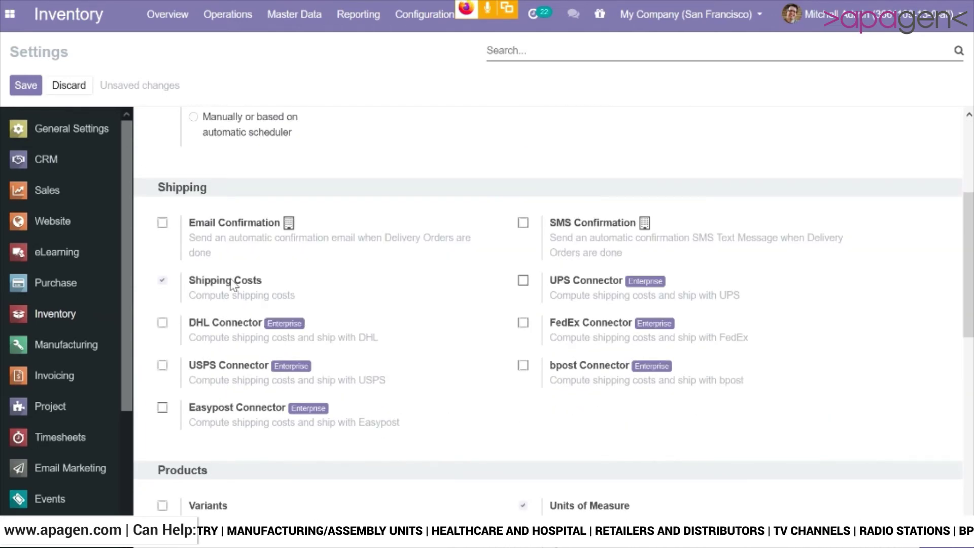
pyautogui.click(230, 282)
pyautogui.click(265, 175)
pyautogui.scroll(-4, 456, 333)
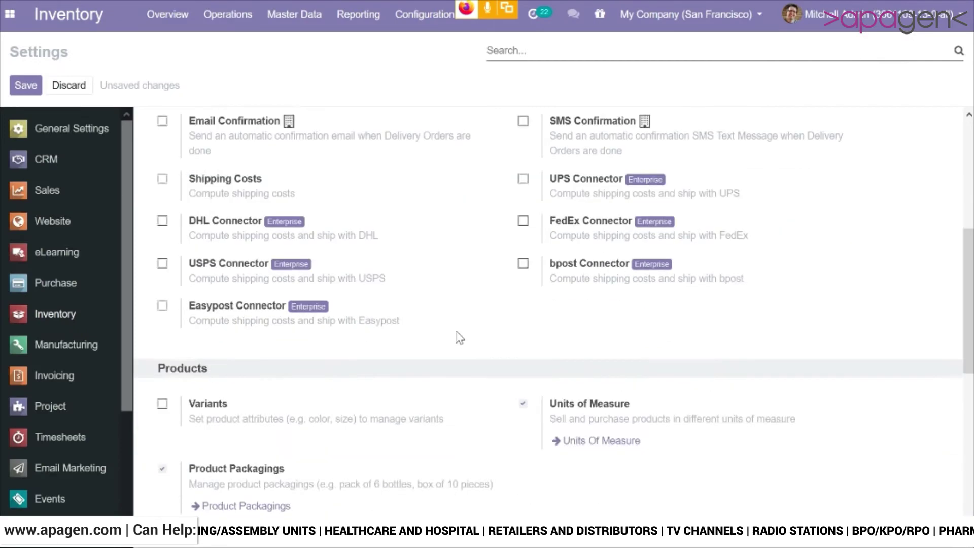
pyautogui.scroll(-7, 463, 380)
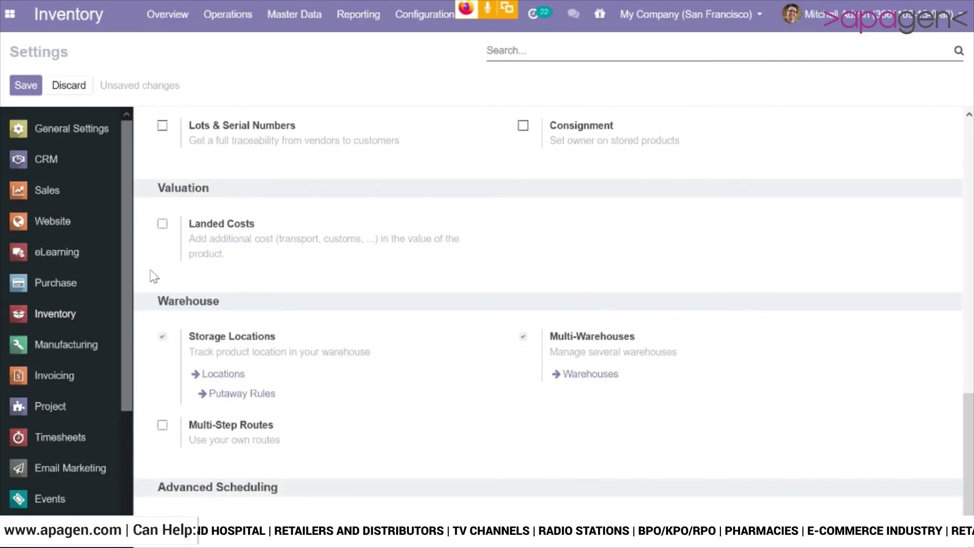
pyautogui.scroll(10, 147, 259)
pyautogui.click(24, 87)
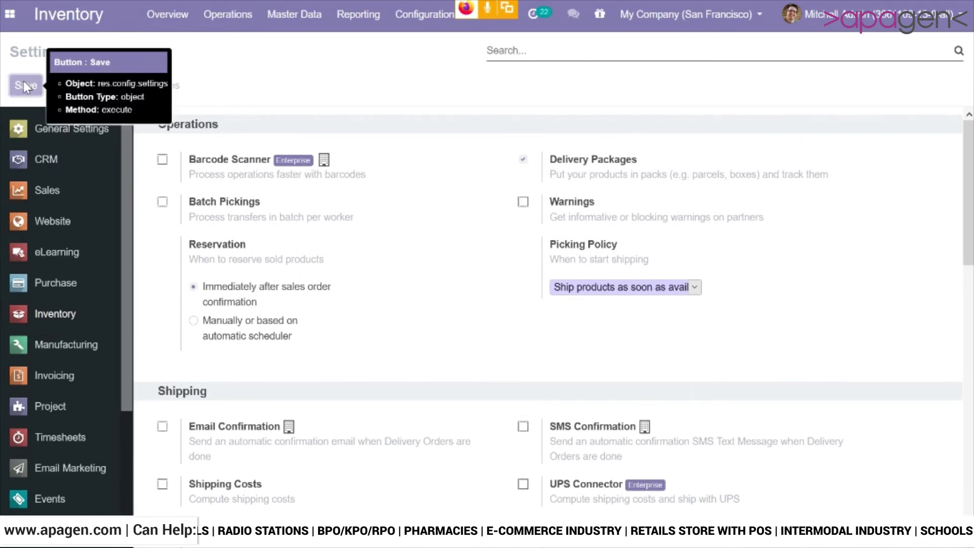
pyautogui.click(24, 85)
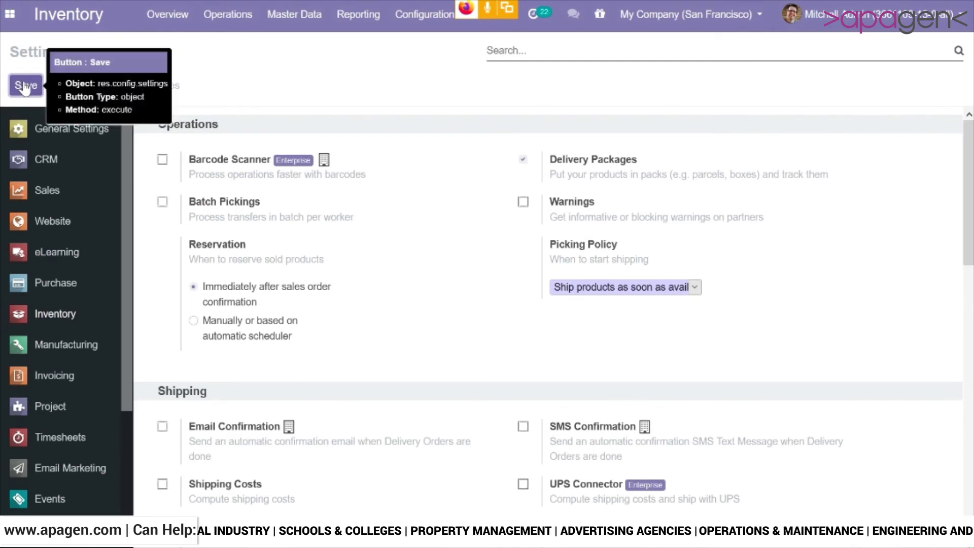
pyautogui.click(24, 86)
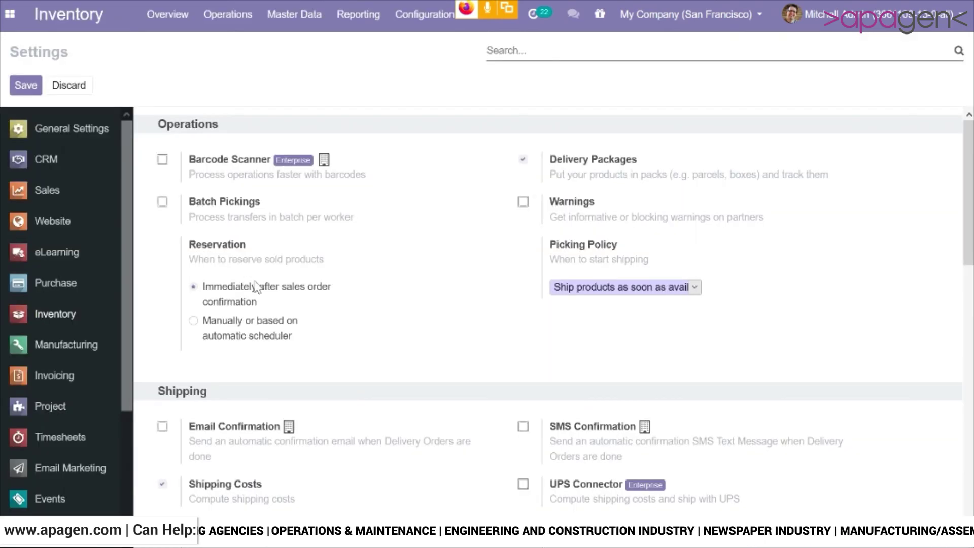
# Step: View the Pack of 4 packaging again, and open a blank form for a new delivery package type
pyautogui.click(426, 15)
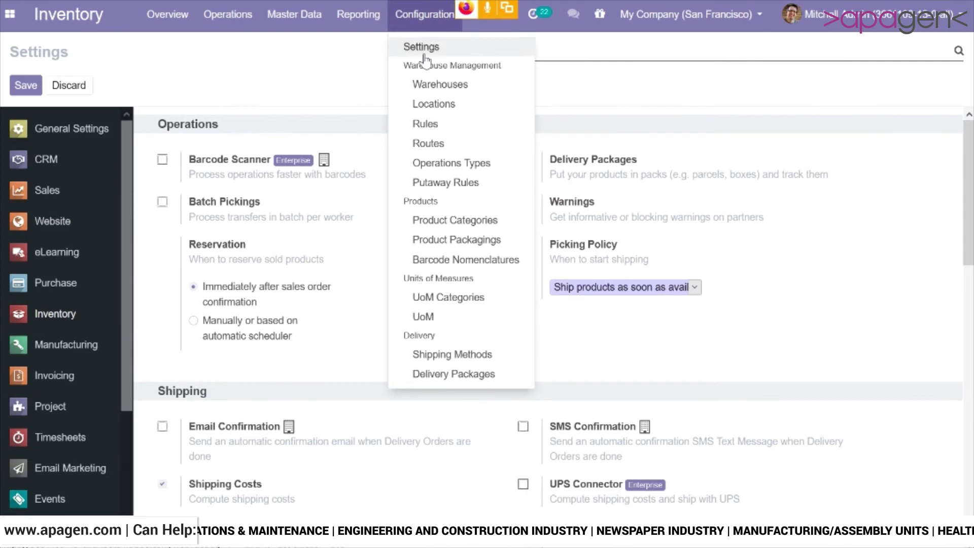
pyautogui.click(457, 239)
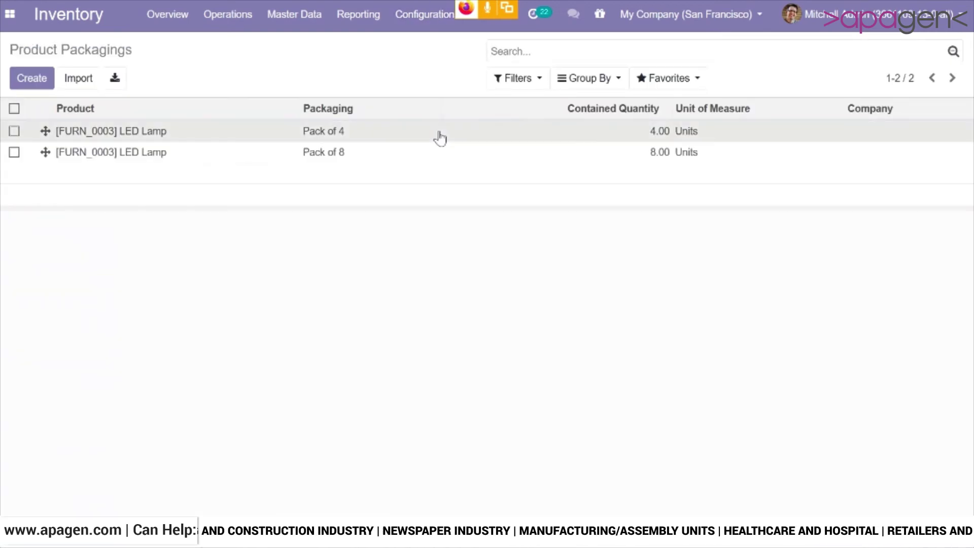
pyautogui.click(439, 137)
pyautogui.click(451, 11)
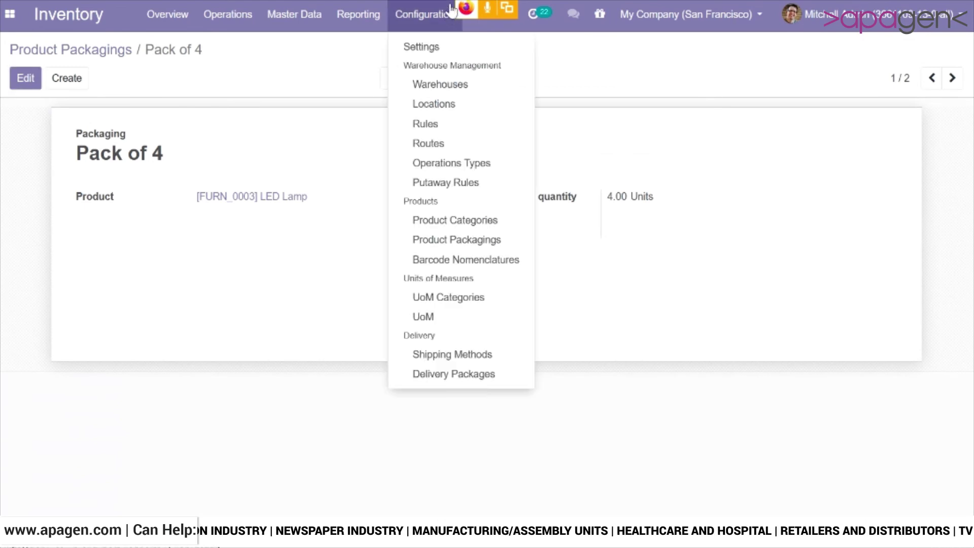
pyautogui.click(490, 374)
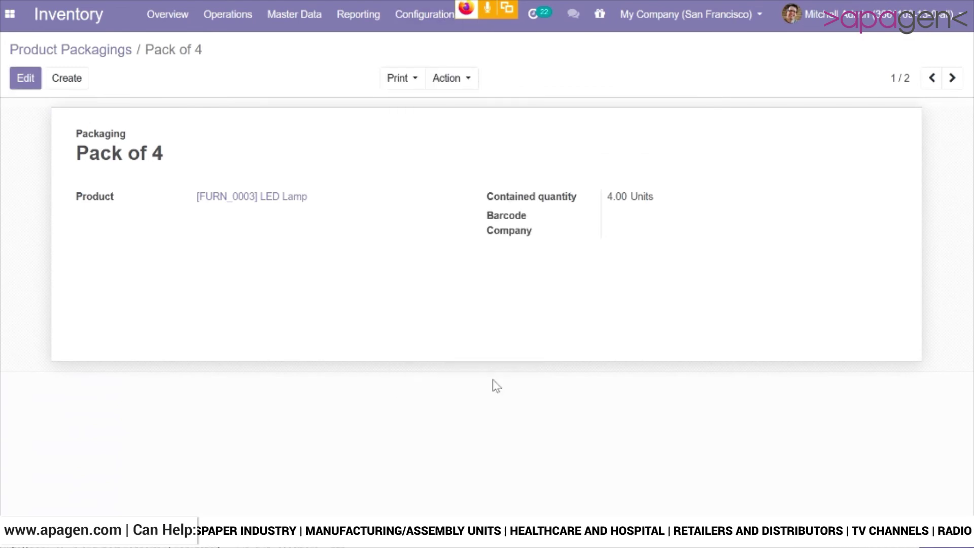
pyautogui.click(26, 84)
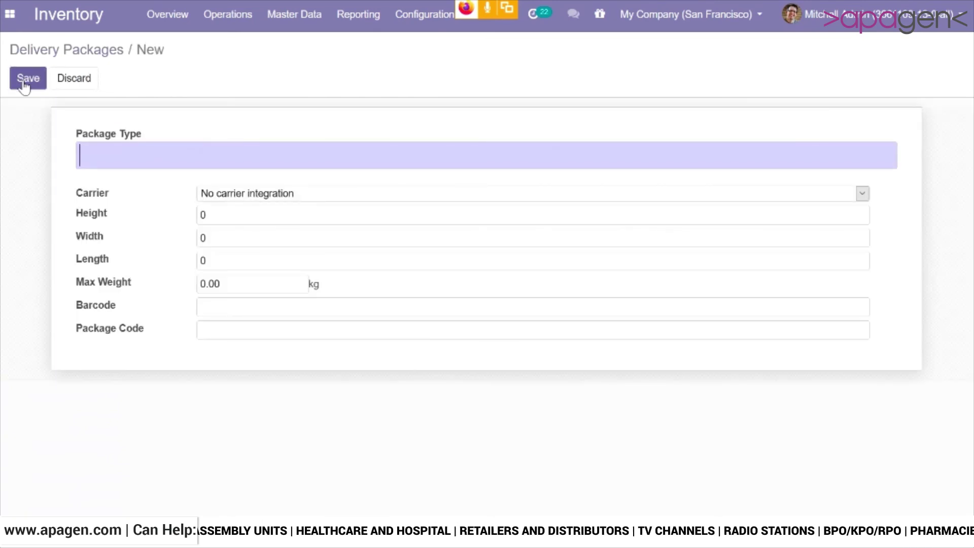
# Step: Open transfer WH/OUT/00022 and examine its operations, Whiteboard Pen stock move, additional info, and the source and destination package columns
pyautogui.click(248, 14)
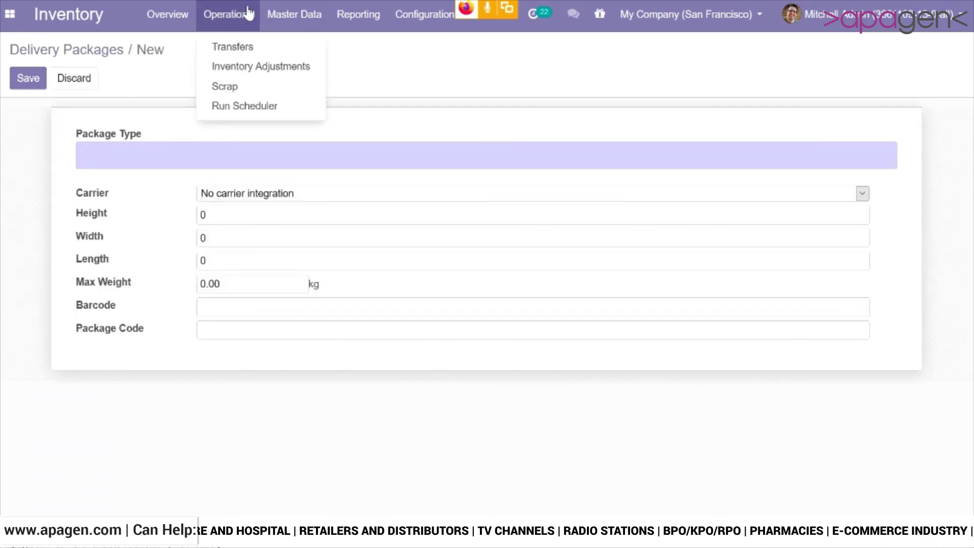
pyautogui.click(253, 46)
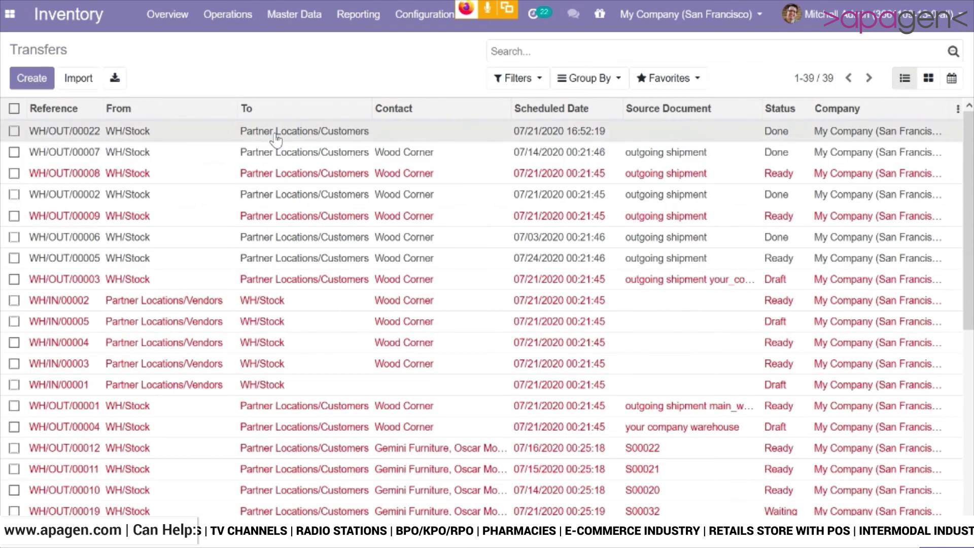
pyautogui.click(278, 140)
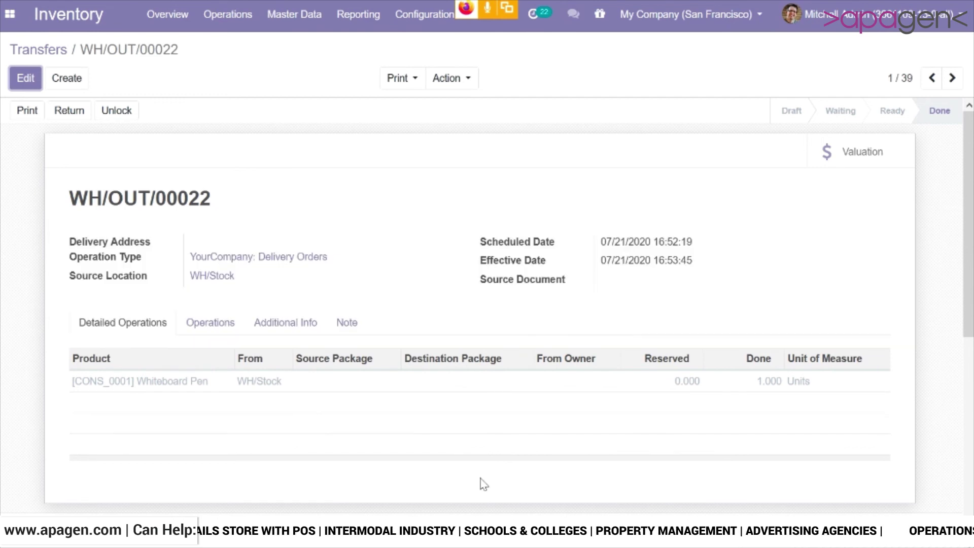
pyautogui.click(227, 322)
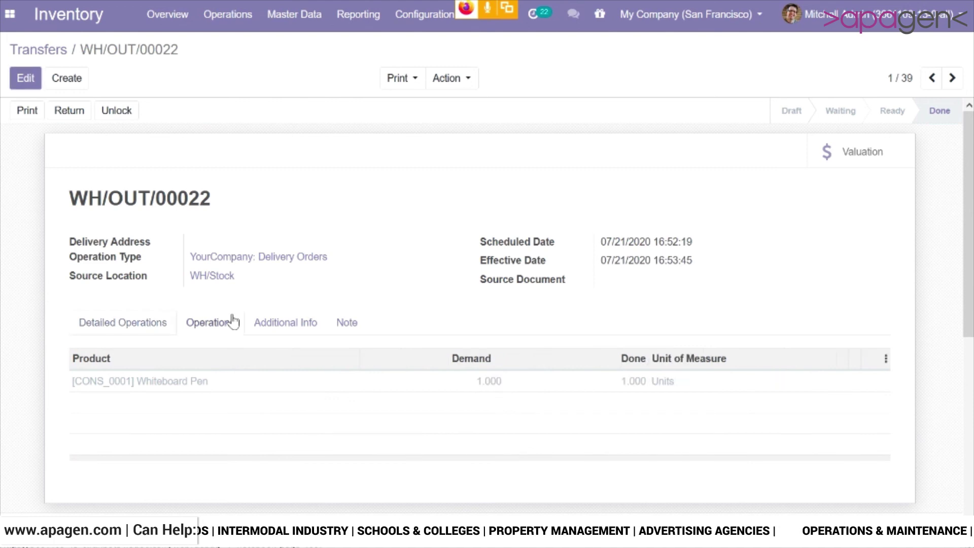
pyautogui.click(271, 383)
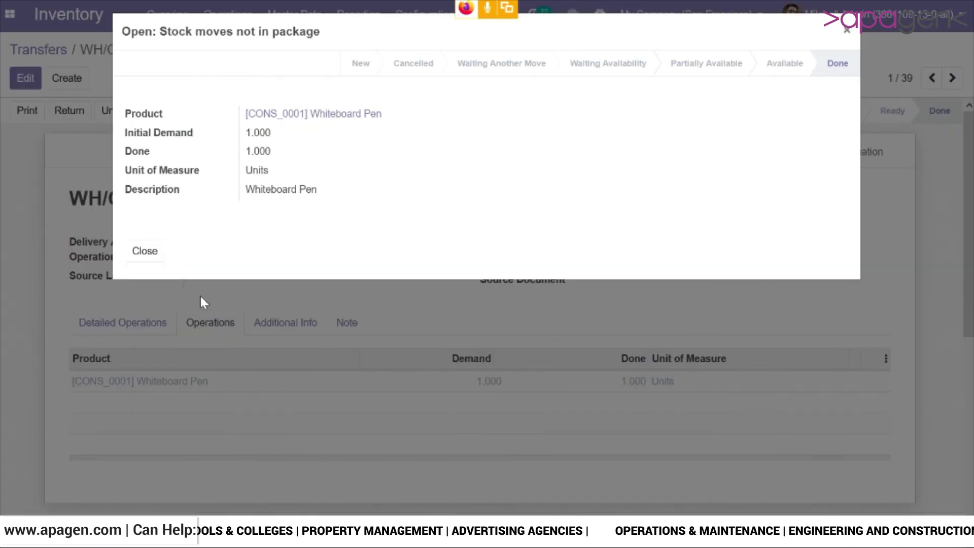
pyautogui.click(157, 259)
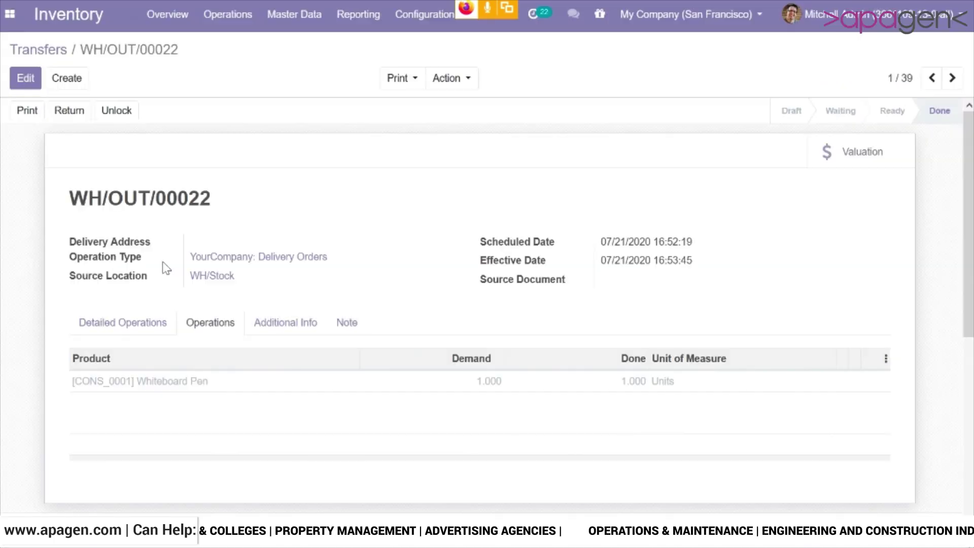
pyautogui.click(276, 327)
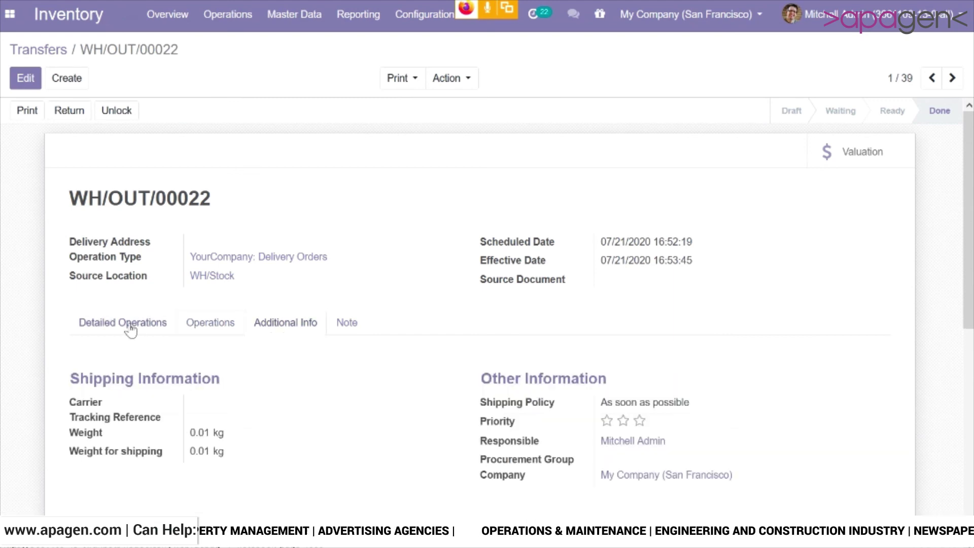
pyautogui.click(112, 330)
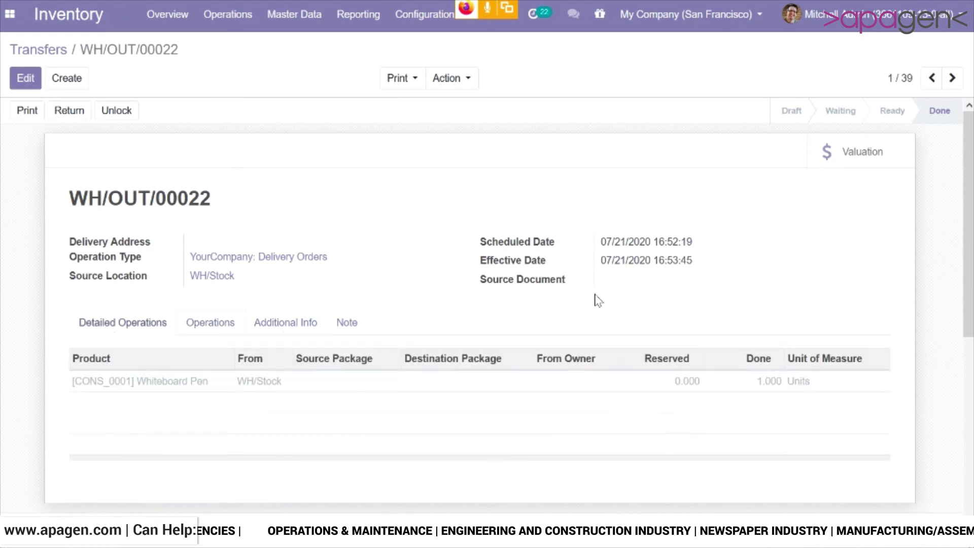
pyautogui.click(9, 13)
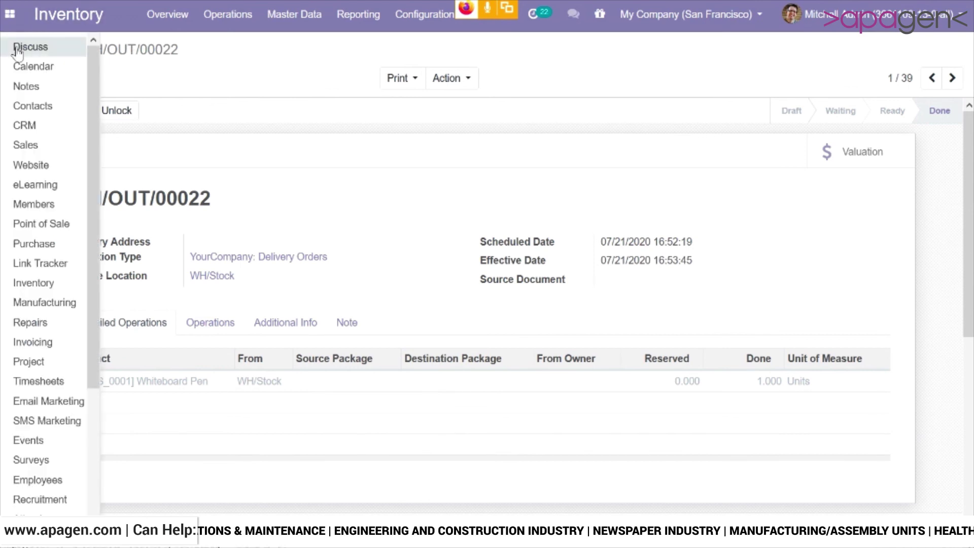
pyautogui.press('Escape')
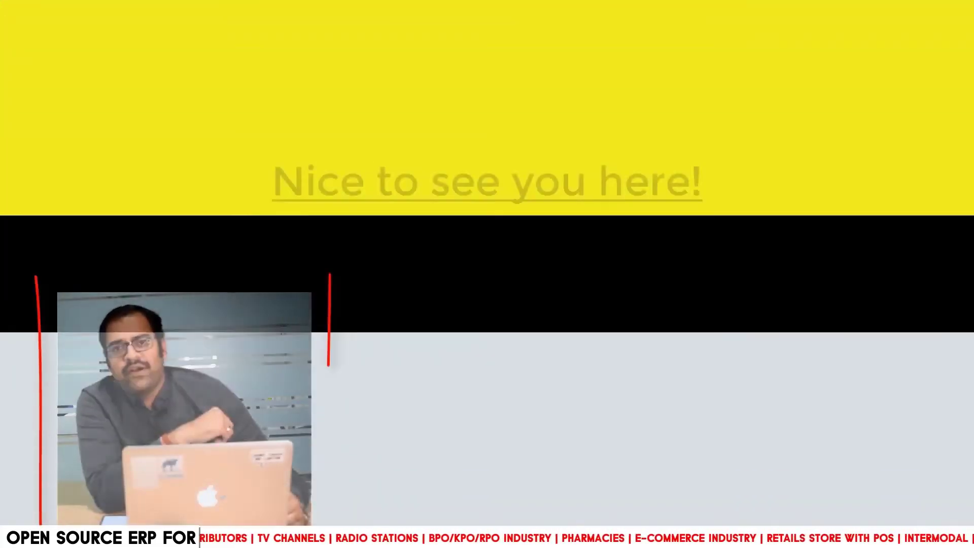